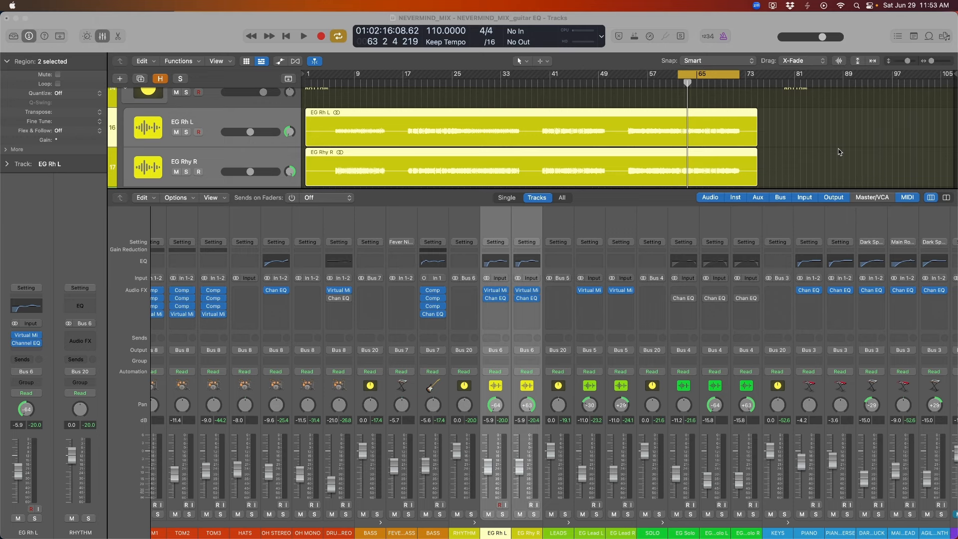
- Move selection in the mixer from the rhythm guitar channels to the BASS bus channel
{"action": "left_click_drag", "start_coordinate": [685, 214], "coordinate": [753, 217]}
{"action": "left_click", "coordinate": [503, 236]}
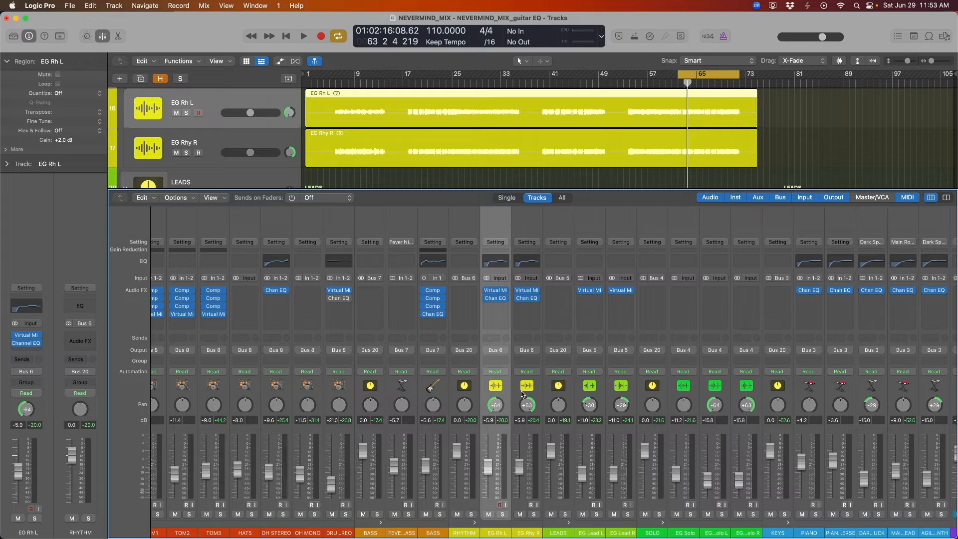
{"action": "scroll", "coordinate": [521, 390], "scroll_direction": "left", "scroll_amount": 5}
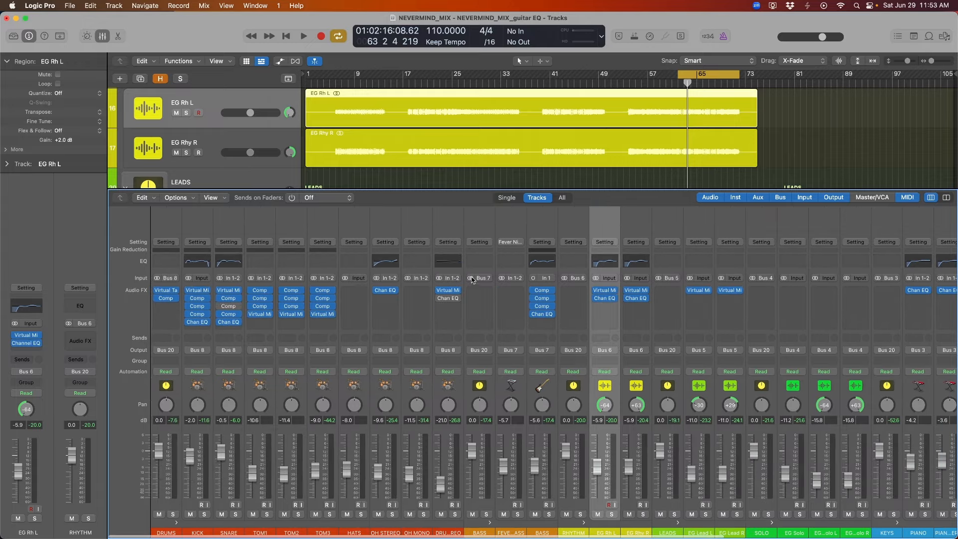
{"action": "left_click", "coordinate": [486, 230]}
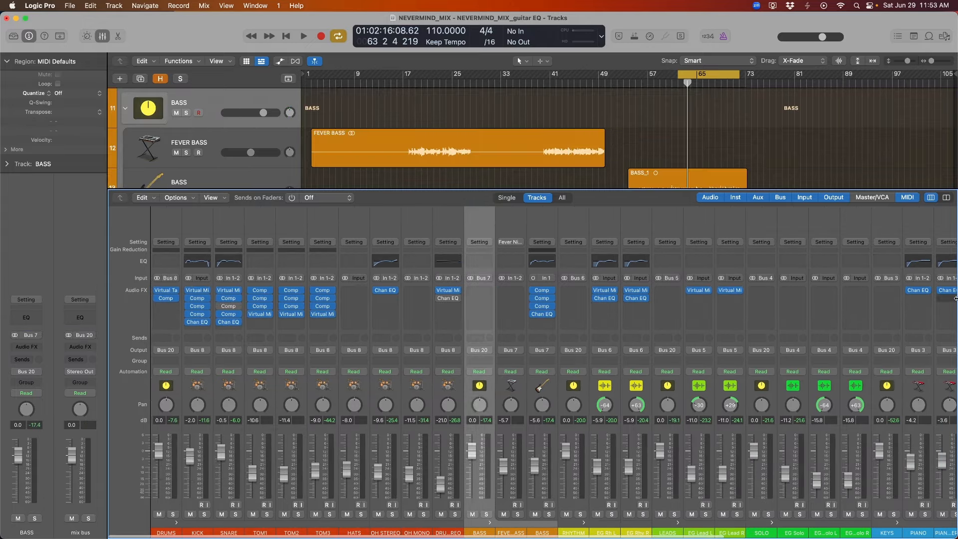
- Open the MultiMeter on the Stereo Out channel and set its window view to 75%
{"action": "scroll", "coordinate": [955, 298], "scroll_direction": "right", "scroll_amount": 5}
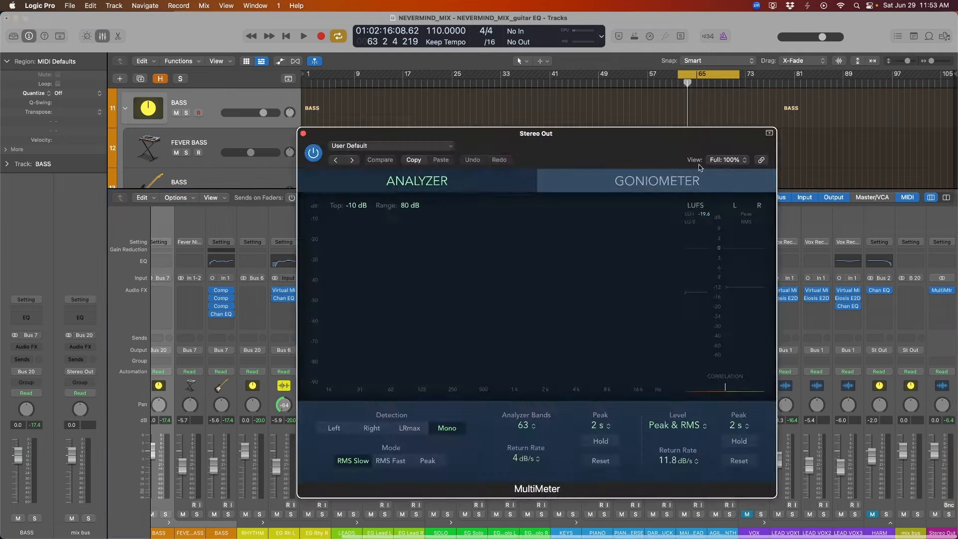
{"action": "left_click_drag", "start_coordinate": [666, 198], "coordinate": [839, 37]}
{"action": "left_click", "coordinate": [894, 52]}
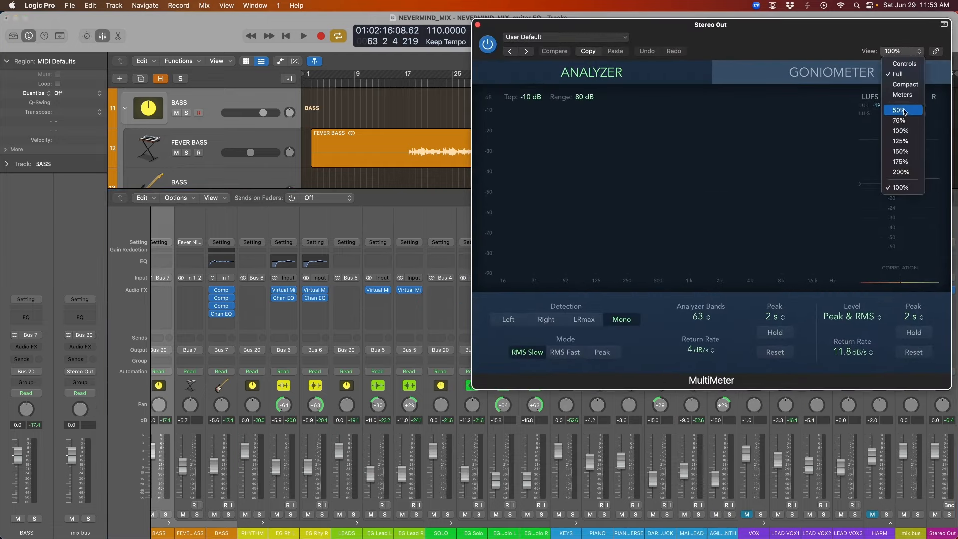
{"action": "left_click", "coordinate": [901, 124]}
{"action": "left_click_drag", "start_coordinate": [735, 40], "coordinate": [802, 77]}
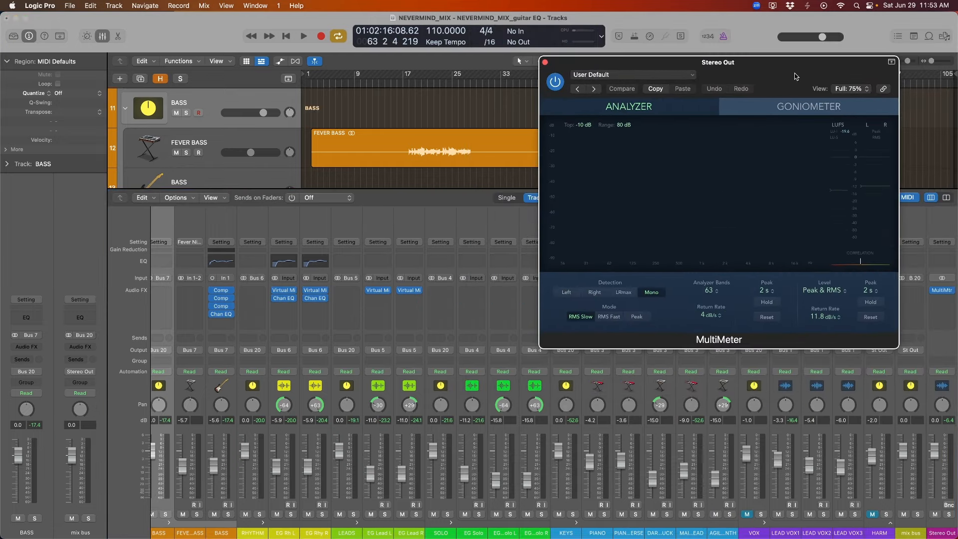
- Solo the BASS bus and the KICK channel and play them to view their combined spectrum in the analyzer
{"action": "scroll", "coordinate": [445, 248], "scroll_direction": "left", "scroll_amount": 5}
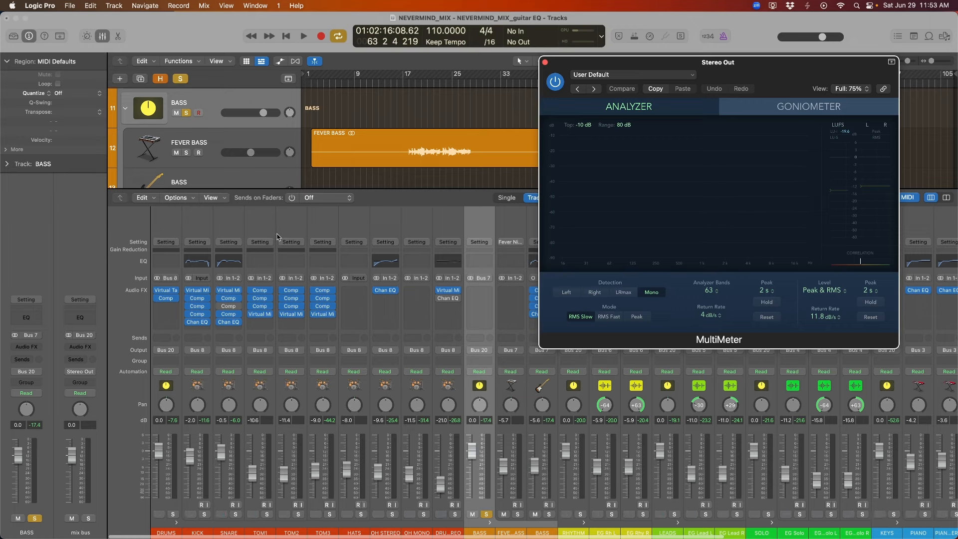
{"action": "left_click", "coordinate": [199, 215]}
{"action": "key", "text": "space"}
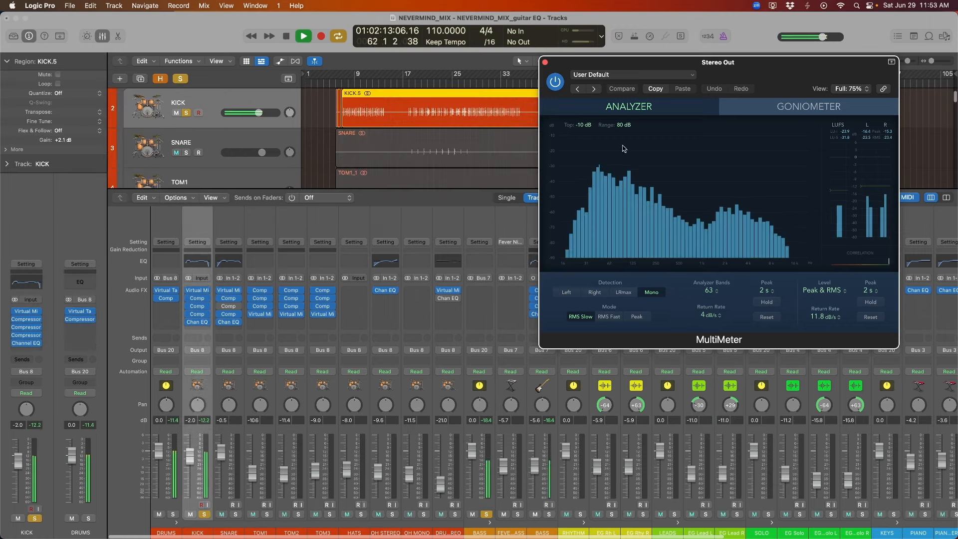
{"action": "left_click_drag", "start_coordinate": [760, 78], "coordinate": [732, 182]}
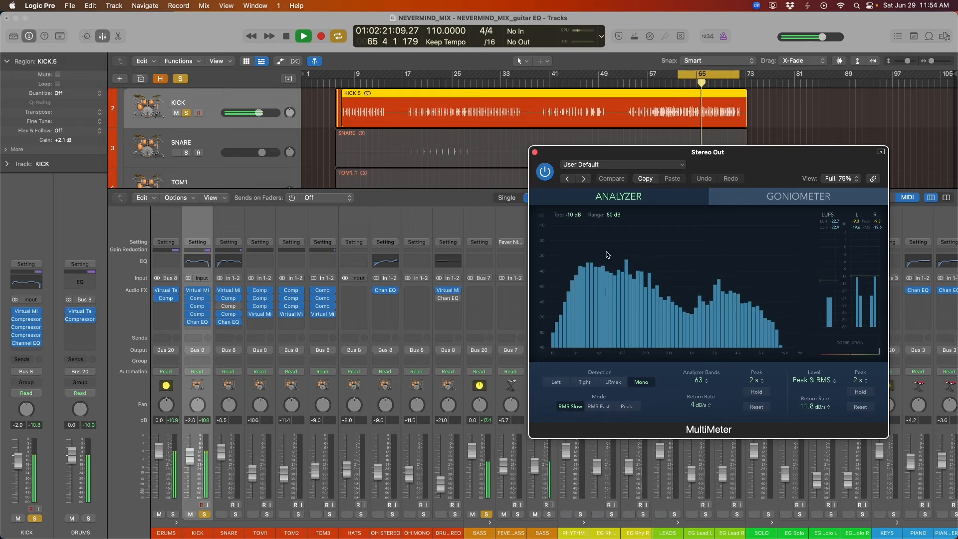
{"action": "key", "text": "space"}
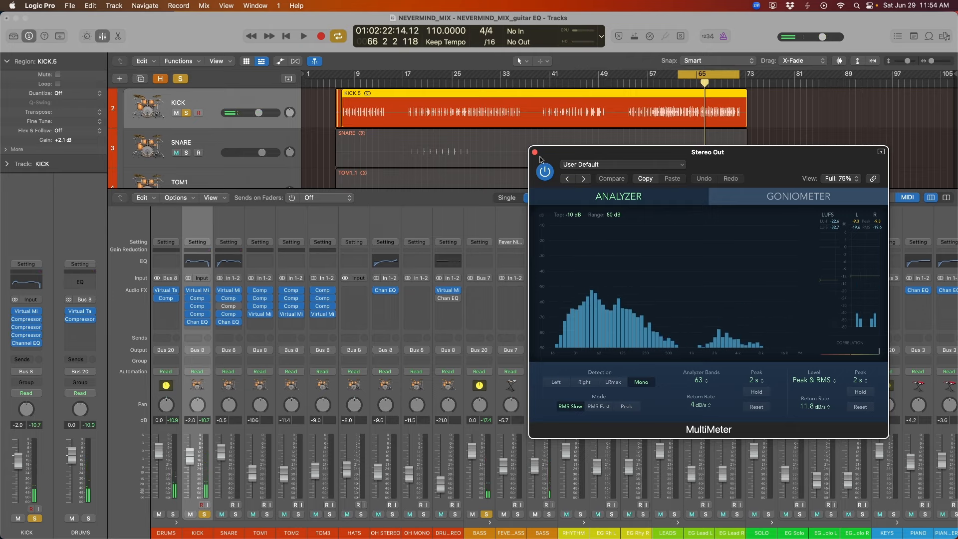
- Enlarge the MultiMeter view to 100% and replay the soloed kick and bass to examine their low-frequency peaks
{"action": "left_click_drag", "start_coordinate": [546, 155], "coordinate": [545, 148]}
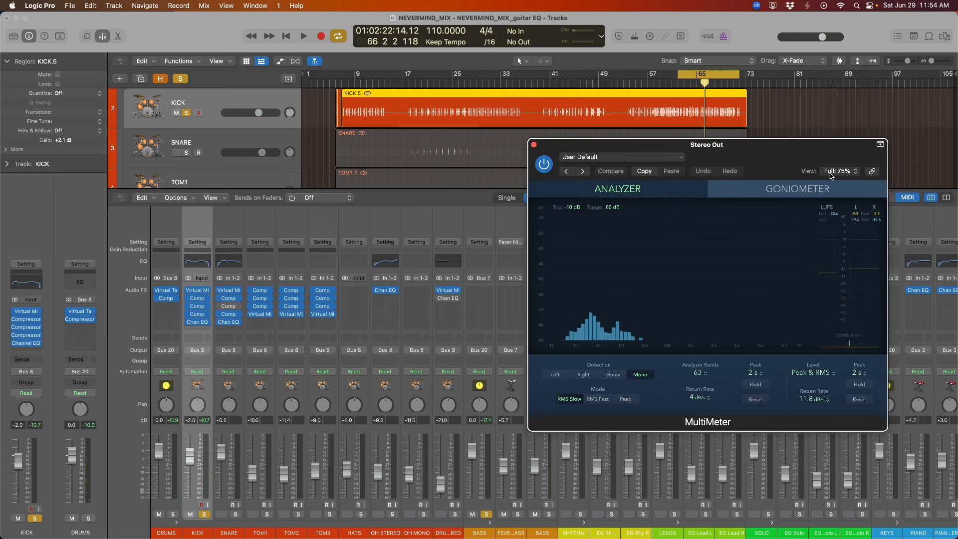
{"action": "left_click", "coordinate": [841, 171]}
{"action": "left_click", "coordinate": [847, 253]}
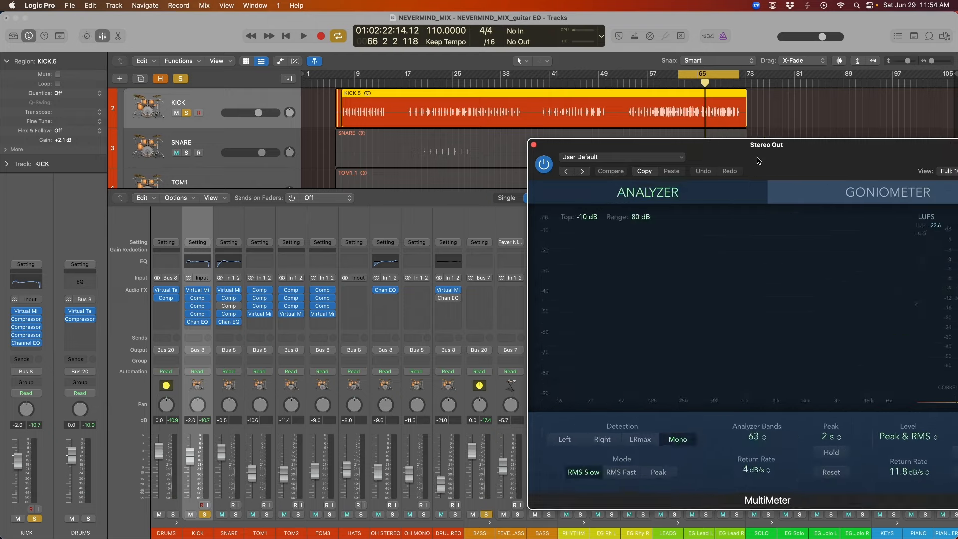
{"action": "key", "text": "space"}
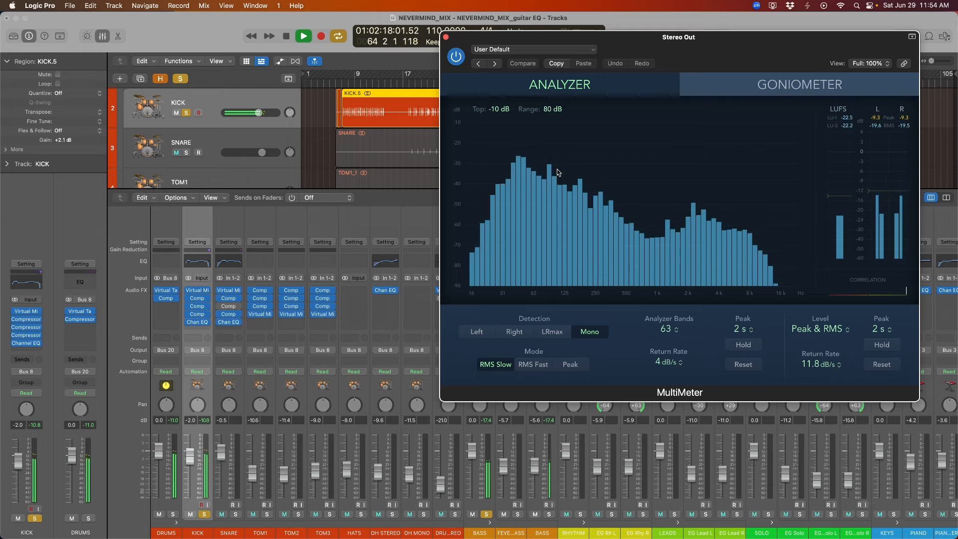
{"action": "key", "text": "space"}
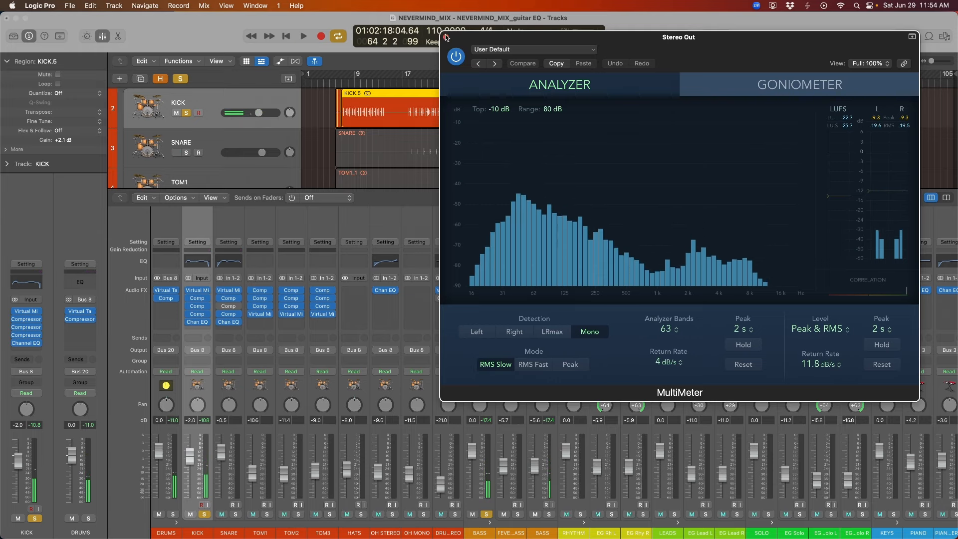
{"action": "left_click", "coordinate": [446, 37]}
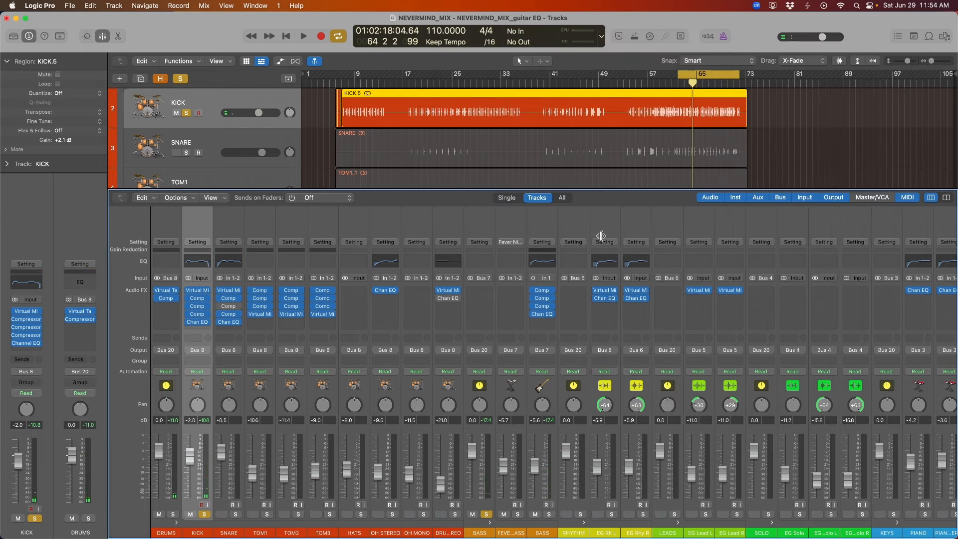
- Review the EQ curve on the EG Rh L channel and add a Channel EQ to the RHYTHM bus
{"action": "left_click", "coordinate": [604, 261]}
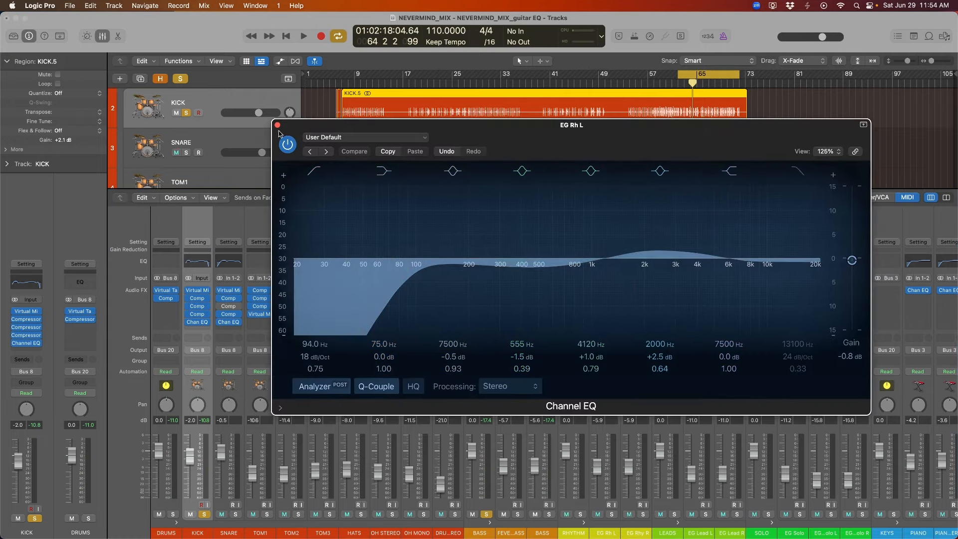
{"action": "left_click", "coordinate": [277, 125]}
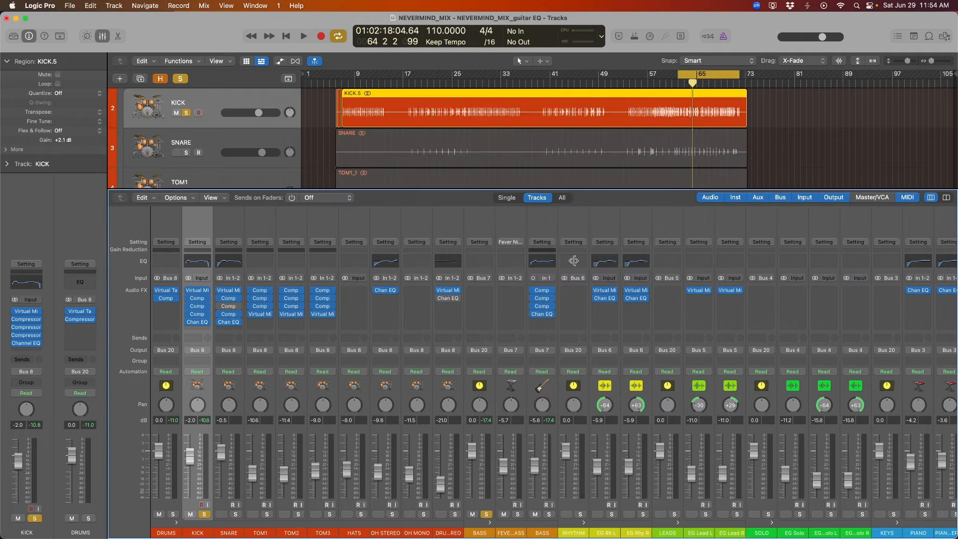
{"action": "left_click", "coordinate": [573, 261]}
{"action": "left_click_drag", "start_coordinate": [548, 138], "coordinate": [445, 131]}
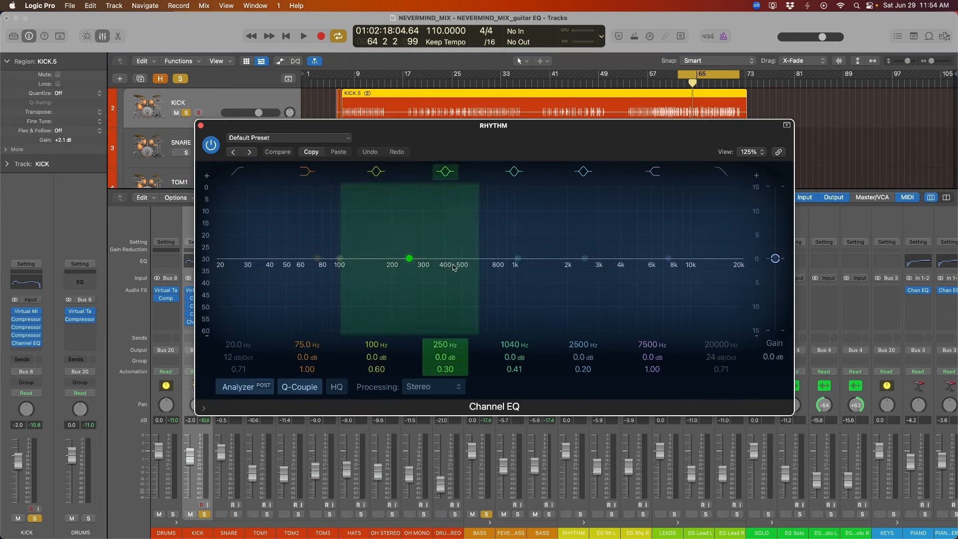
- On the RHYTHM bus EQ, set one band to 276 Hz at +0.2 dB and boost the 100 Hz band about 6.7 dB at 121 Hz
{"action": "mouse_move", "coordinate": [409, 258]}
{"action": "left_mouse_down"}
{"action": "mouse_move", "coordinate": [421, 239]}
{"action": "mouse_move", "coordinate": [365, 233]}
{"action": "mouse_move", "coordinate": [419, 265]}
{"action": "left_mouse_up"}
{"action": "left_click_drag", "start_coordinate": [338, 258], "coordinate": [353, 226]}
{"action": "key", "text": "space"}
{"action": "key", "text": "super+w"}
- Clear the kick and bass solos and play the full mix with the RHYTHM bus muted and unmuted for comparison
{"action": "left_click", "coordinate": [543, 227]}
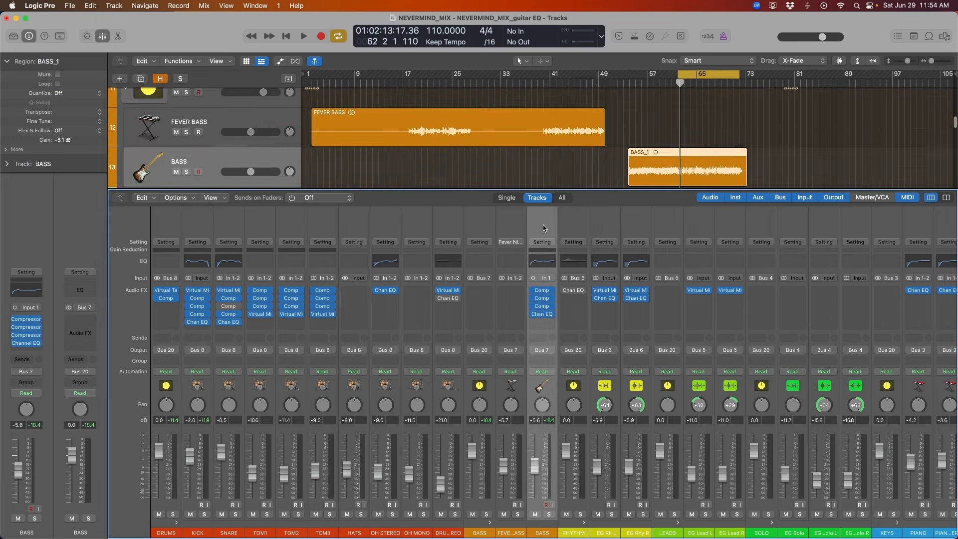
{"action": "left_click", "coordinate": [580, 228]}
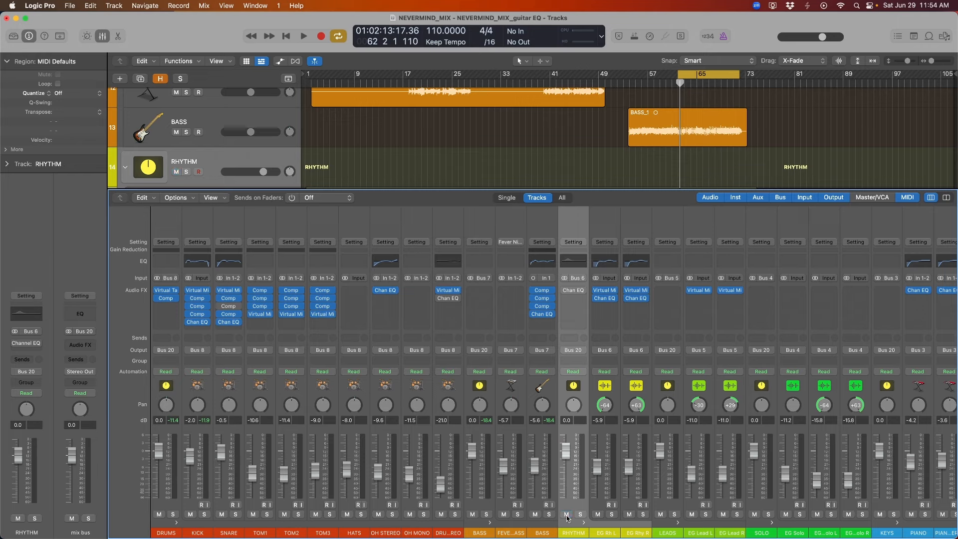
{"action": "key", "text": "space"}
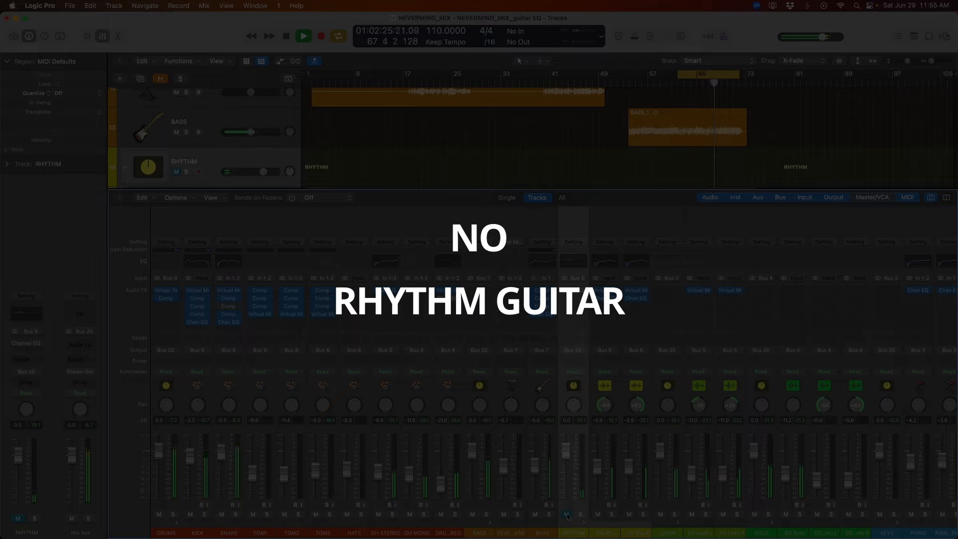
{"action": "key", "text": "space"}
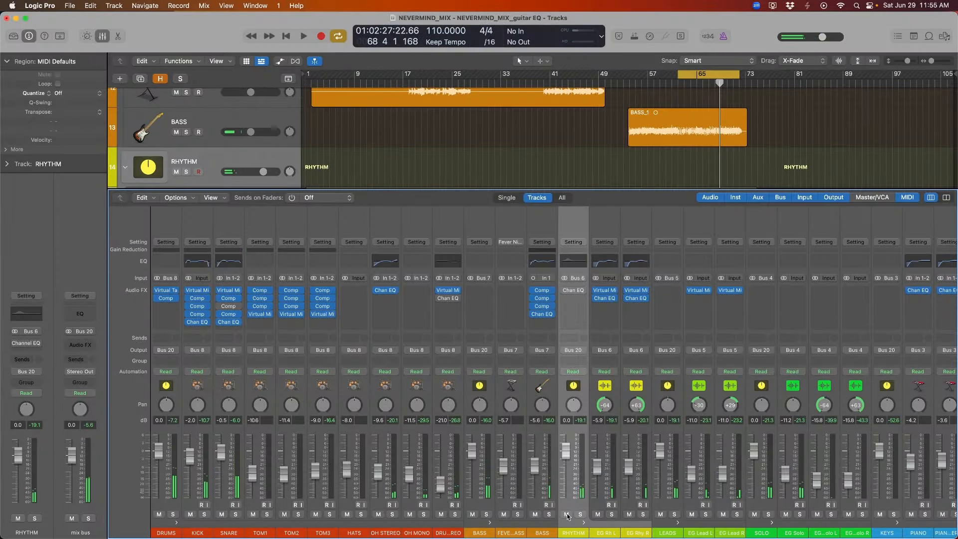
- Reactivate and reopen the RHYTHM bus Channel EQ, turning the low boost into a 2.0 dB cut at 140 Hz with a Q of 0.93
{"action": "left_click", "coordinate": [608, 231]}
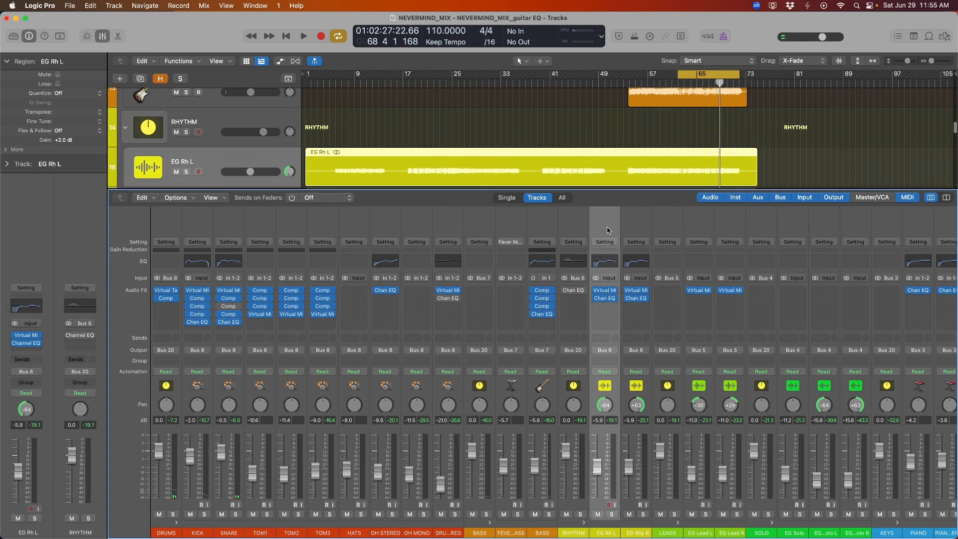
{"action": "left_click", "coordinate": [566, 292]}
{"action": "left_click", "coordinate": [575, 292]}
{"action": "left_click_drag", "start_coordinate": [563, 158], "coordinate": [674, 147]}
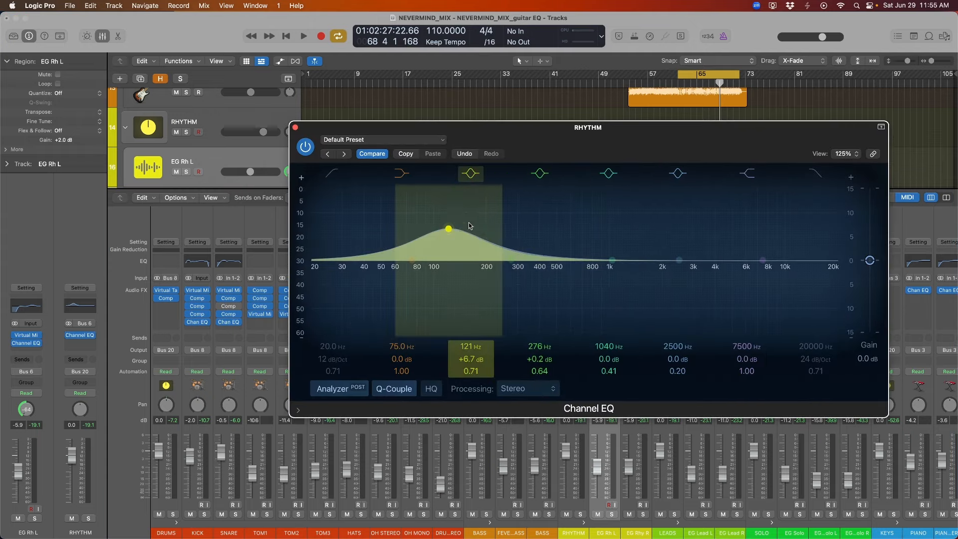
{"action": "left_click_drag", "start_coordinate": [455, 231], "coordinate": [460, 283]}
{"action": "key", "text": "space"}
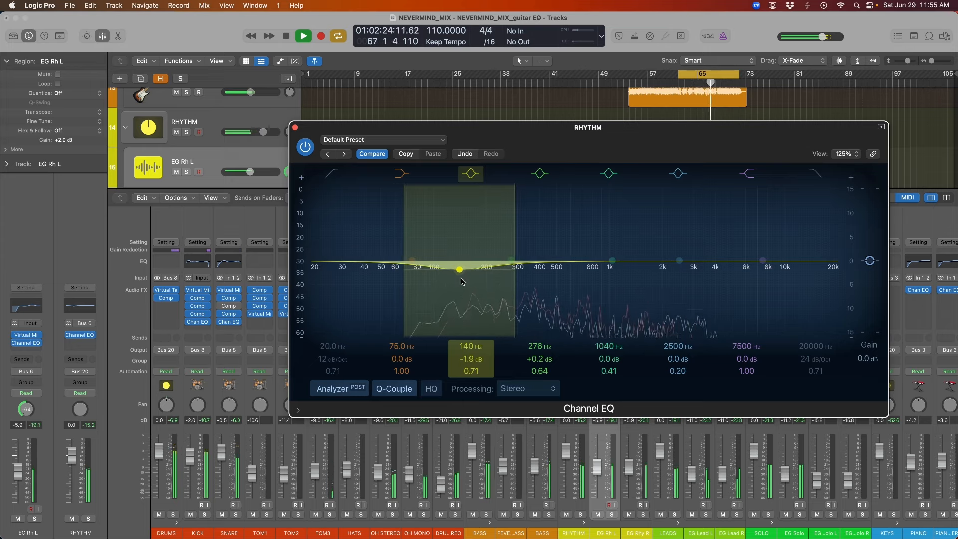
{"action": "left_click_drag", "start_coordinate": [461, 281], "coordinate": [463, 284]}
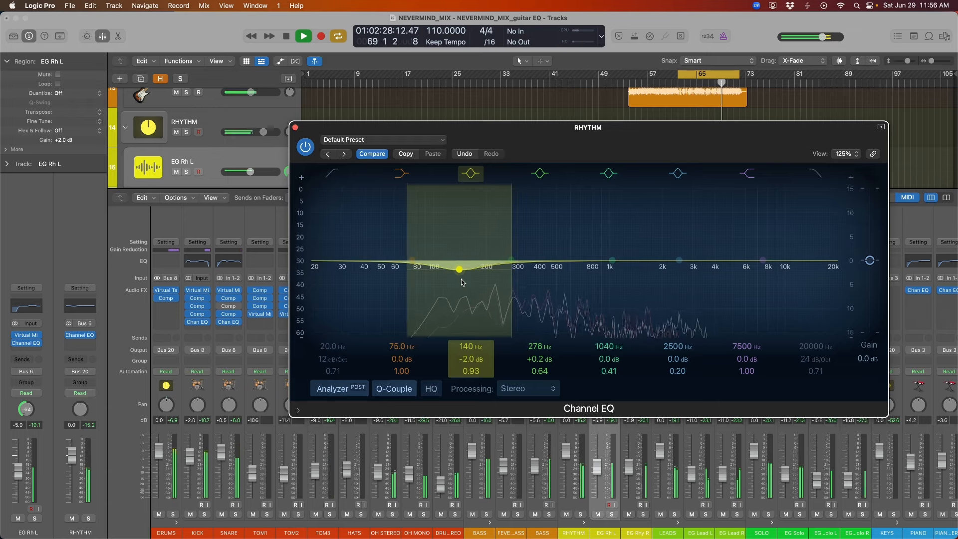
- Compare the playing mix with the RHYTHM bus Channel EQ bypassed and active, and close the EQ with it left active
{"action": "left_click", "coordinate": [305, 148]}
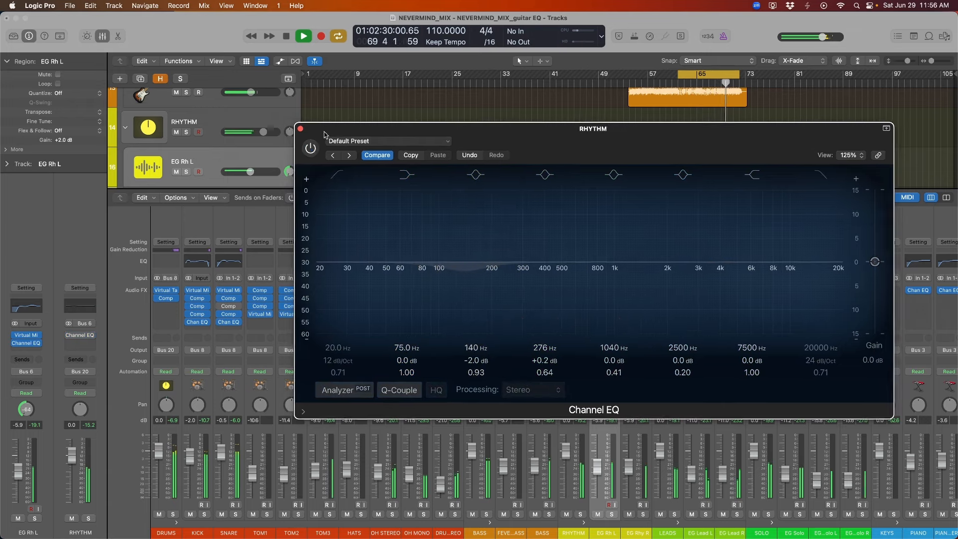
{"action": "left_click", "coordinate": [311, 154]}
{"action": "left_click_drag", "start_coordinate": [504, 141], "coordinate": [487, 141]}
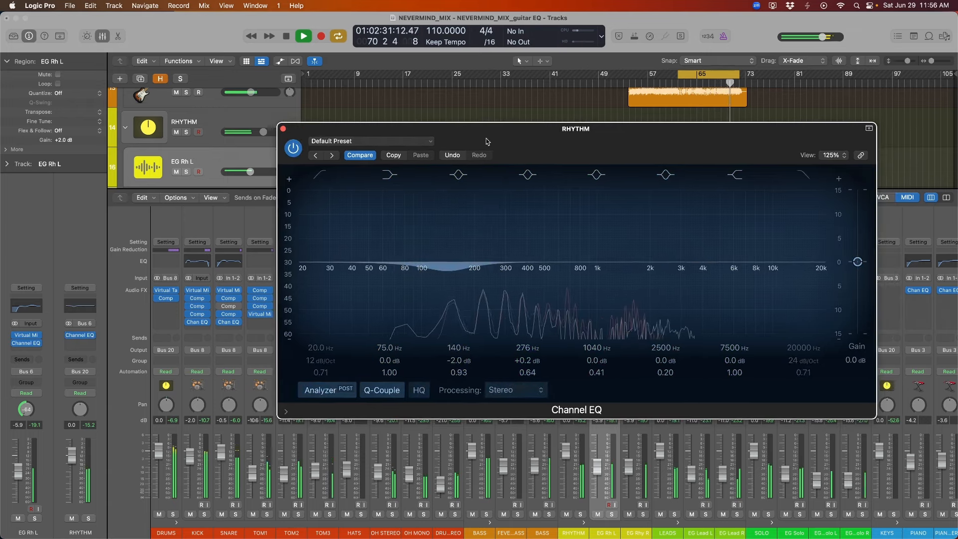
{"action": "left_click", "coordinate": [296, 152]}
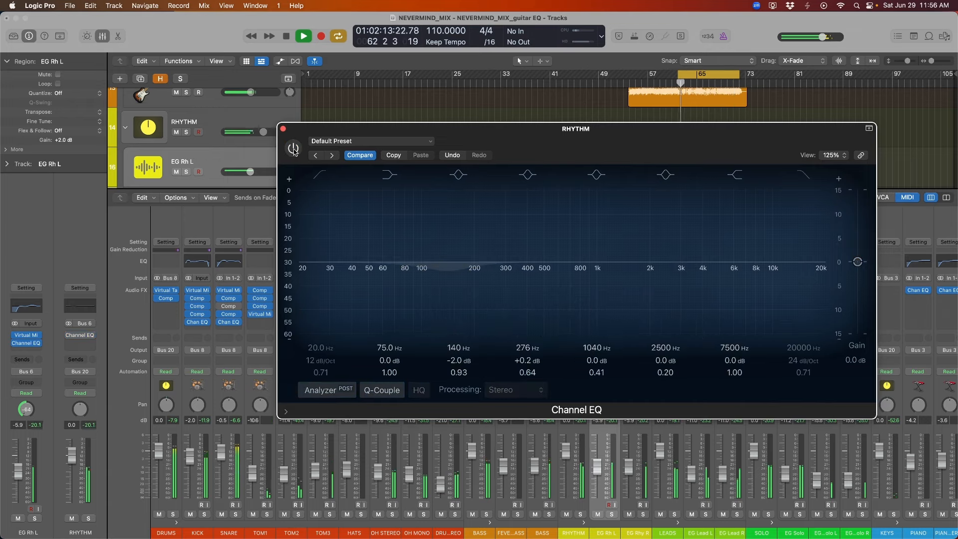
{"action": "left_click", "coordinate": [295, 152]}
{"action": "left_click_drag", "start_coordinate": [314, 136], "coordinate": [305, 134]}
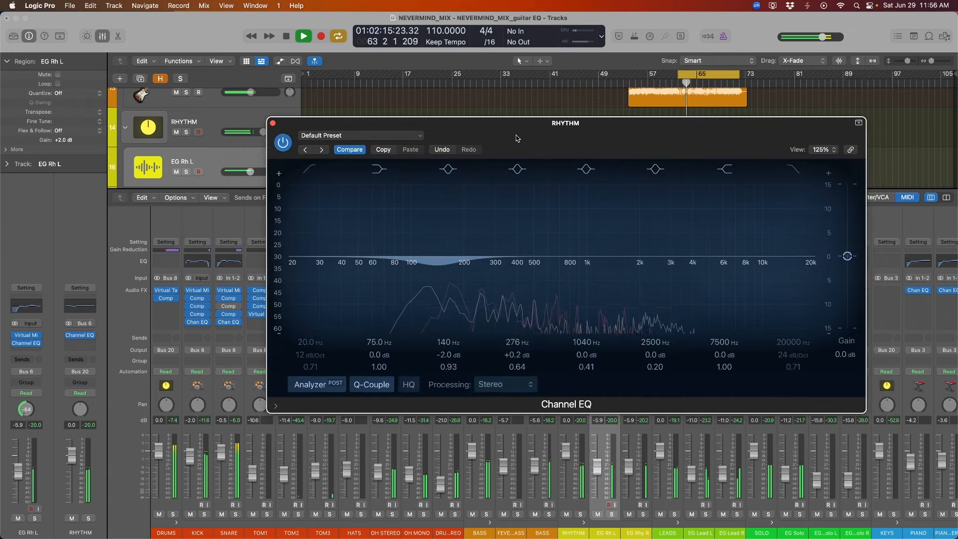
{"action": "key", "text": "space"}
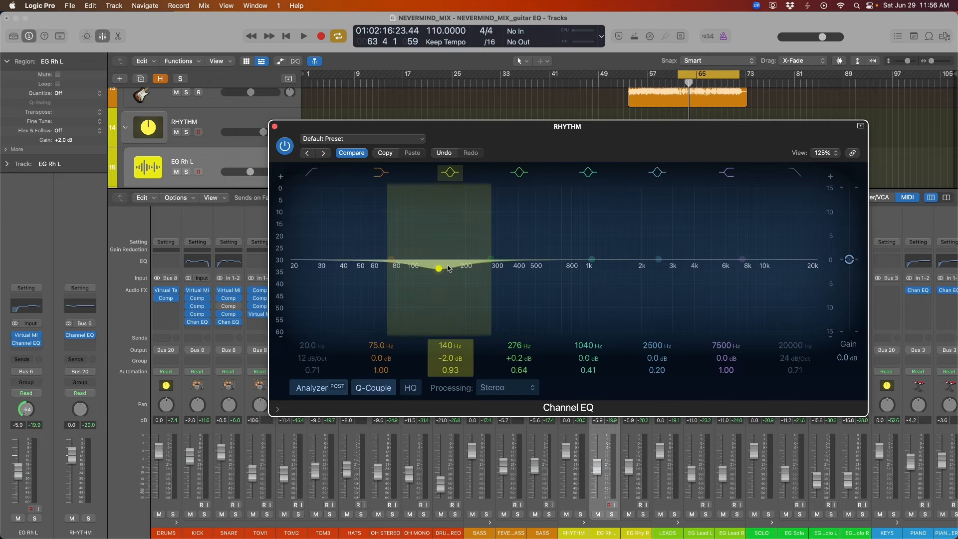
{"action": "left_click", "coordinate": [288, 149]}
{"action": "left_click", "coordinate": [275, 128]}
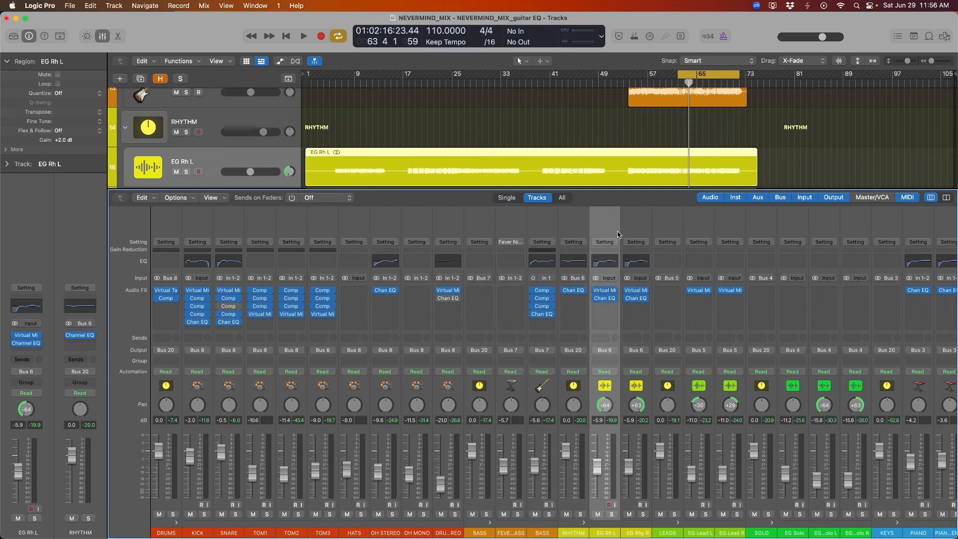
- Locate the EG Lead L and EG Lead R tracks and solo the LEADS bus in the mixer
{"action": "key", "text": "x"}
{"action": "left_click", "coordinate": [250, 288]}
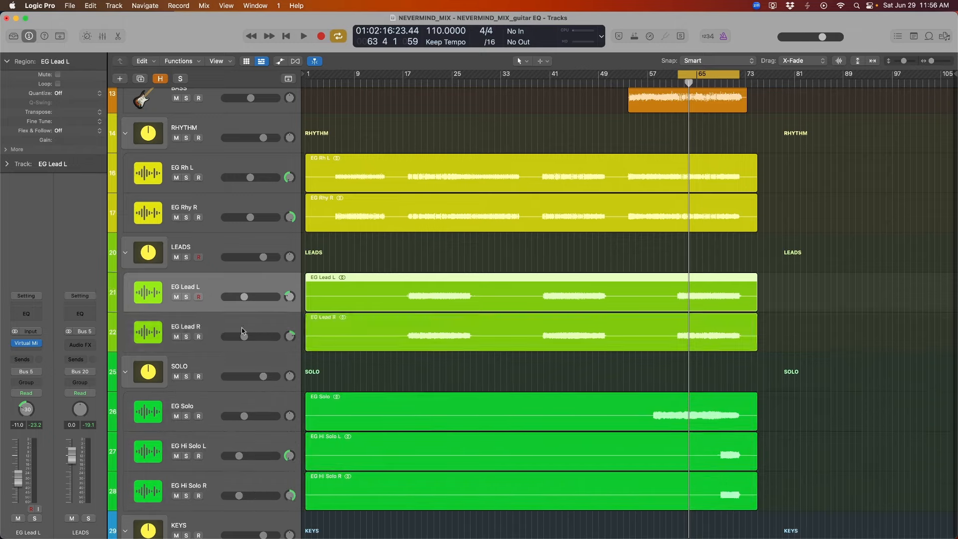
{"action": "left_click", "coordinate": [242, 327], "text": "shift"}
{"action": "key", "text": "x"}
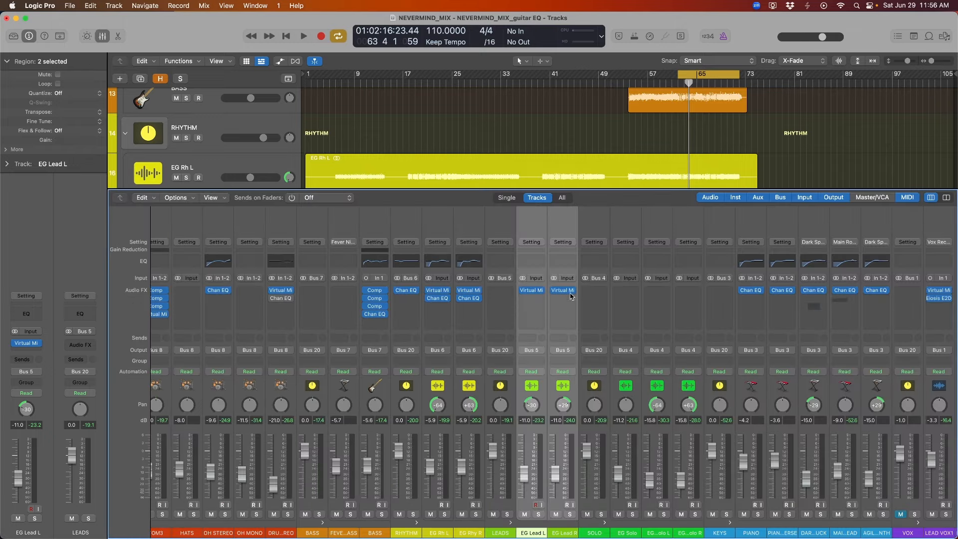
{"action": "left_click", "coordinate": [512, 226]}
{"action": "key", "text": "s"}
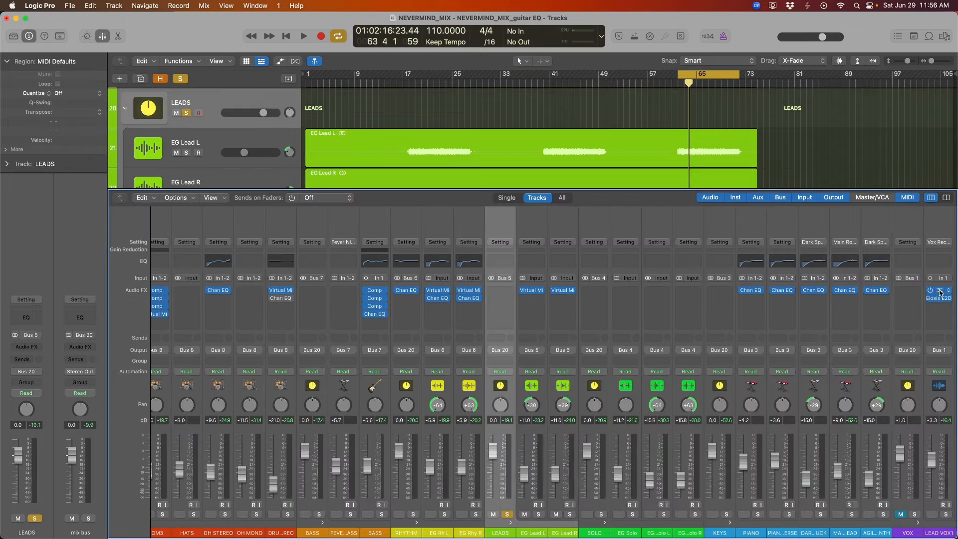
- Open the Stereo Out MultiMeter, play the soloed leads, and add a Channel EQ to the LEADS bus
{"action": "scroll", "coordinate": [940, 293], "scroll_direction": "right", "scroll_amount": 5}
{"action": "left_click", "coordinate": [942, 290]}
{"action": "key", "text": "space"}
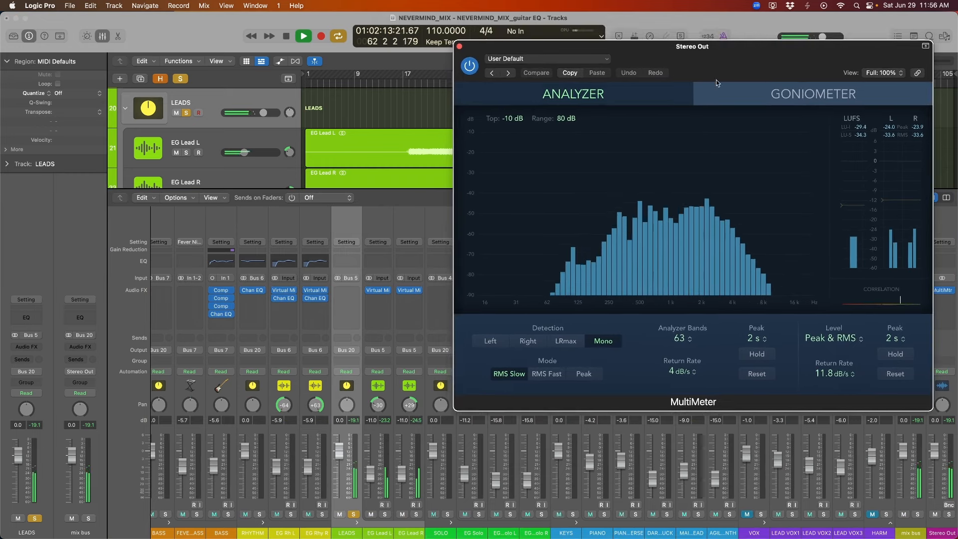
{"action": "left_click", "coordinate": [353, 264]}
{"action": "left_click_drag", "start_coordinate": [721, 143], "coordinate": [489, 244]}
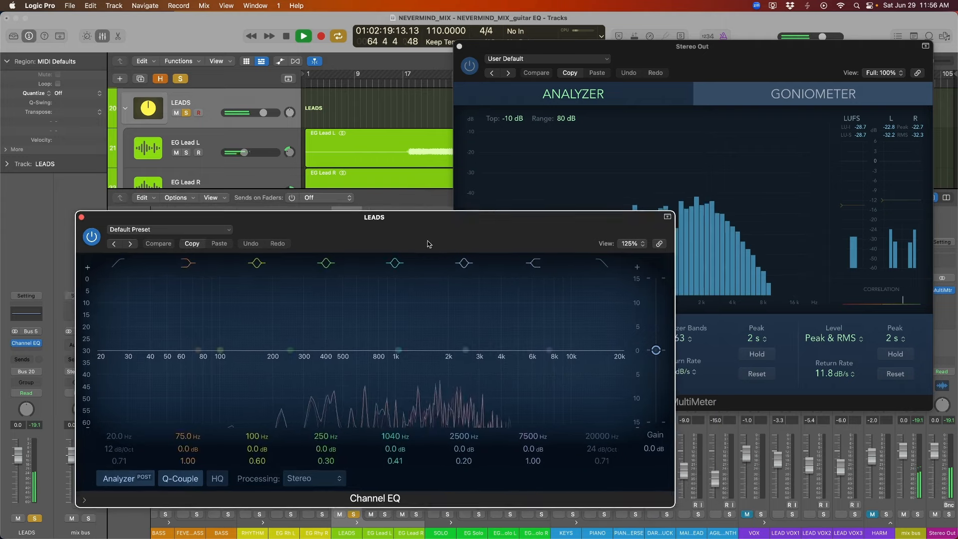
- Shape the 1040 Hz band of the LEADS Channel EQ into a 2.4 dB boost at 2260 Hz with a Q of 1.10
{"action": "left_click_drag", "start_coordinate": [391, 365], "coordinate": [438, 354]}
{"action": "key", "text": "space"}
{"action": "mouse_move", "coordinate": [454, 248]}
{"action": "left_mouse_down"}
{"action": "mouse_move", "coordinate": [455, 233]}
{"action": "mouse_move", "coordinate": [468, 248]}
{"action": "left_mouse_up"}
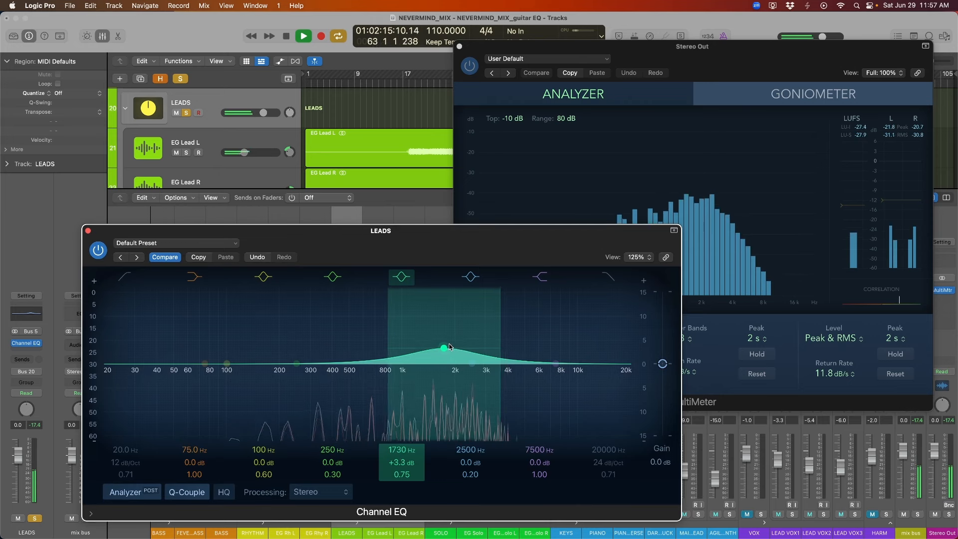
{"action": "mouse_move", "coordinate": [457, 351]}
{"action": "left_mouse_down"}
{"action": "mouse_move", "coordinate": [349, 342]}
{"action": "mouse_move", "coordinate": [499, 345]}
{"action": "mouse_move", "coordinate": [447, 349]}
{"action": "mouse_move", "coordinate": [470, 347]}
{"action": "mouse_move", "coordinate": [467, 356]}
{"action": "left_mouse_up"}
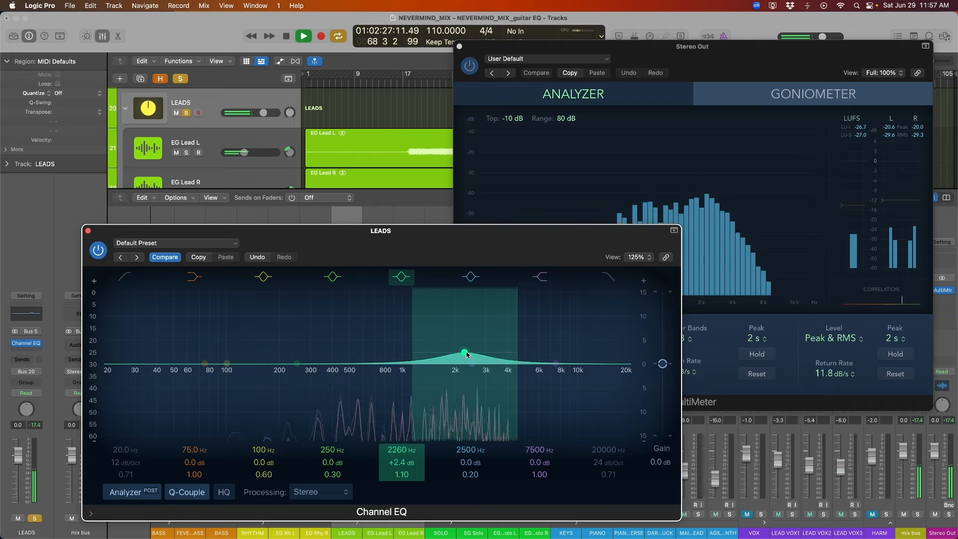
- Enable a 12 dB/Oct low cut at 99.5 Hz with a Q of 0.64 on the LEADS bus and close its EQ
{"action": "key", "text": "space"}
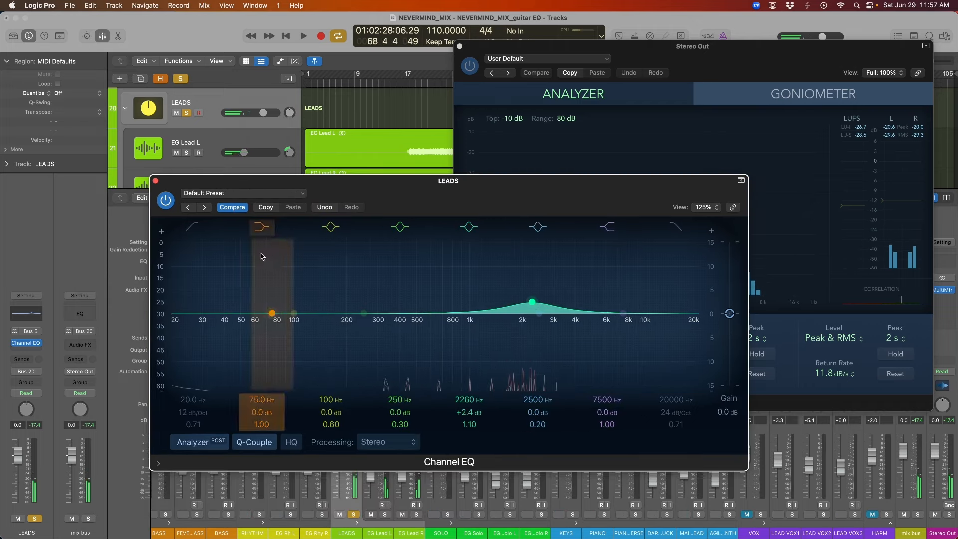
{"action": "mouse_move", "coordinate": [192, 247]}
{"action": "left_mouse_down"}
{"action": "mouse_move", "coordinate": [310, 300]}
{"action": "mouse_move", "coordinate": [274, 343]}
{"action": "mouse_move", "coordinate": [295, 328]}
{"action": "left_mouse_up"}
{"action": "key", "text": "space"}
{"action": "left_click_drag", "start_coordinate": [216, 215], "coordinate": [220, 213]}
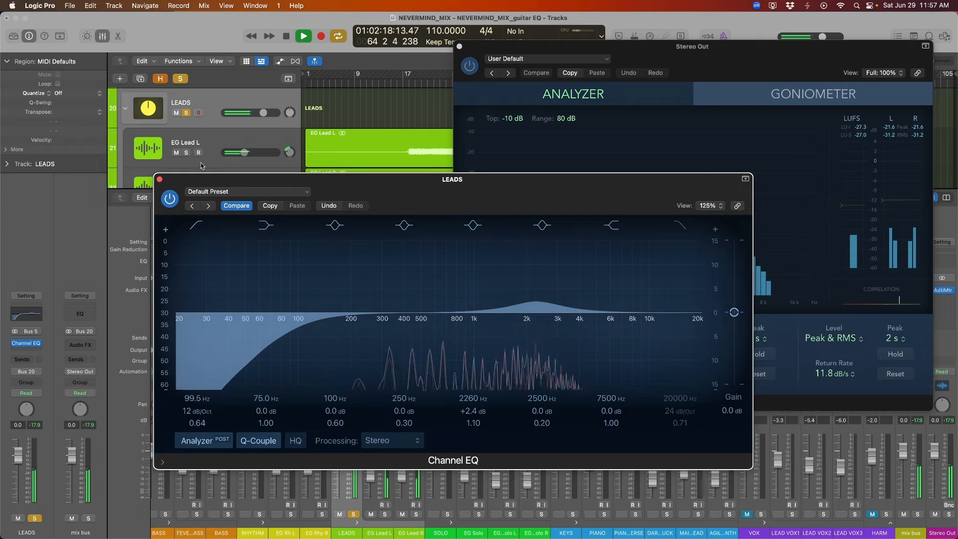
{"action": "key", "text": "space"}
{"action": "left_click", "coordinate": [160, 181]}
- Solo the SOLO bus instead of LEADS and play it with the MultiMeter moved clear of its channel strip
{"action": "left_click_drag", "start_coordinate": [478, 43], "coordinate": [558, 196]}
{"action": "left_click", "coordinate": [436, 223]}
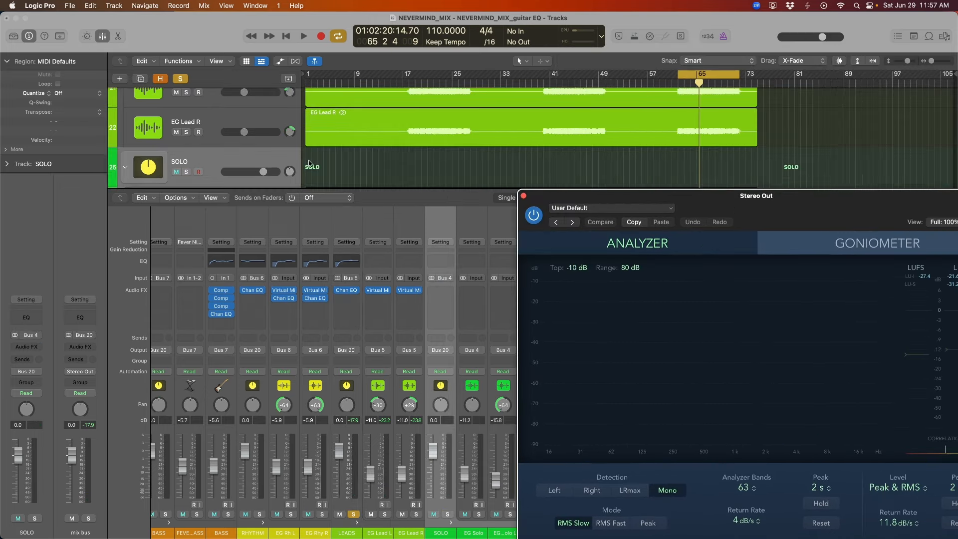
{"action": "scroll", "coordinate": [302, 150], "scroll_direction": "down", "scroll_amount": 2}
{"action": "left_click", "coordinate": [303, 150]}
{"action": "key", "text": "space"}
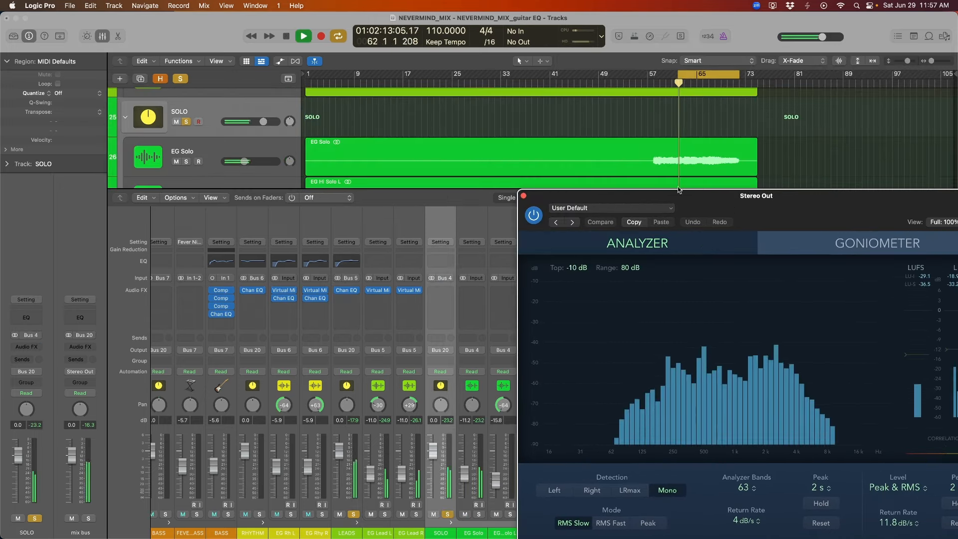
{"action": "left_click_drag", "start_coordinate": [644, 352], "coordinate": [701, 236]}
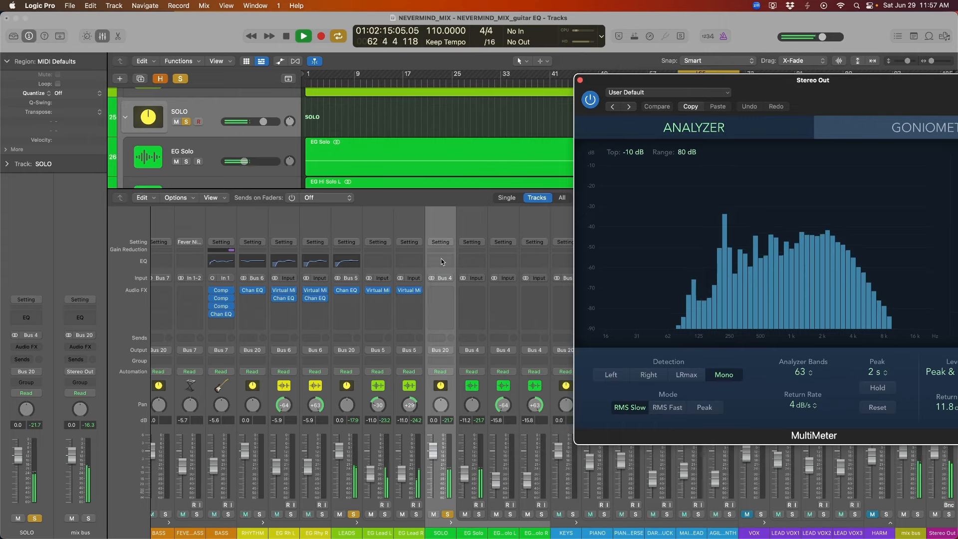
{"action": "left_click", "coordinate": [354, 514]}
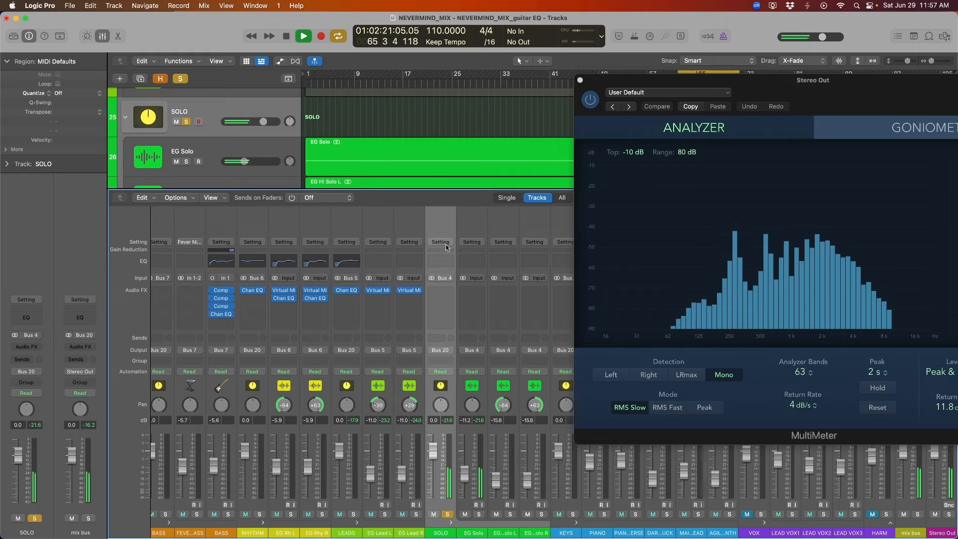
- Add a Channel EQ to the SOLO bus and boost 3.0 dB at 2960 Hz with a Q of 1.40
{"action": "left_click", "coordinate": [440, 260]}
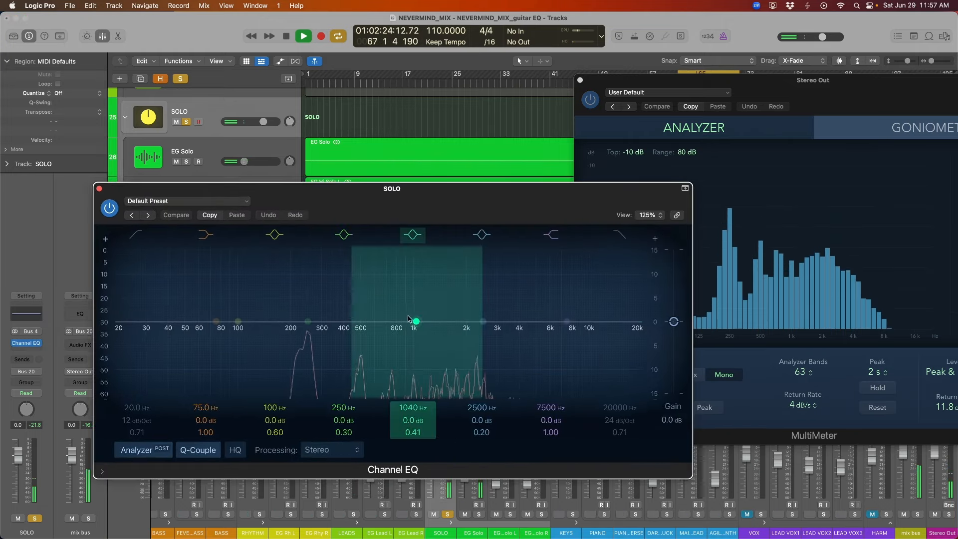
{"action": "left_click_drag", "start_coordinate": [413, 321], "coordinate": [496, 311]}
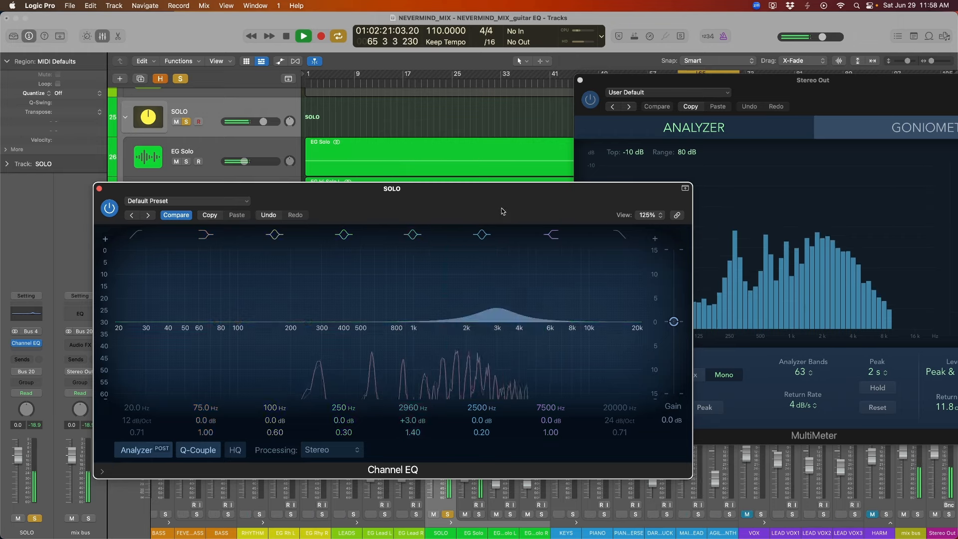
{"action": "key", "text": "space"}
{"action": "left_click_drag", "start_coordinate": [503, 210], "coordinate": [493, 204]}
- Enable a 98.5 Hz low cut in the SOLO Channel EQ and refine the upper-mid boost to +2.2 dB at 3000 Hz
{"action": "left_click", "coordinate": [128, 230]}
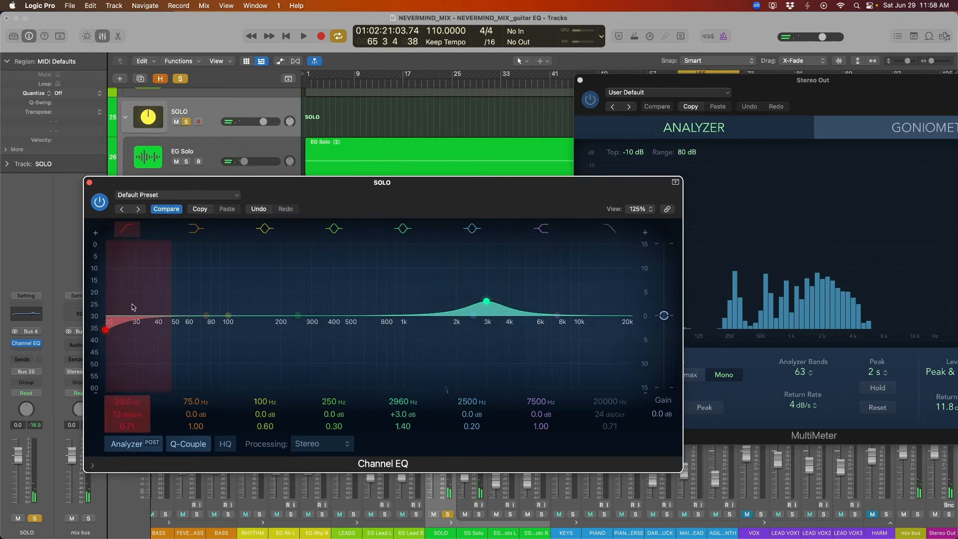
{"action": "left_click_drag", "start_coordinate": [133, 312], "coordinate": [255, 314]}
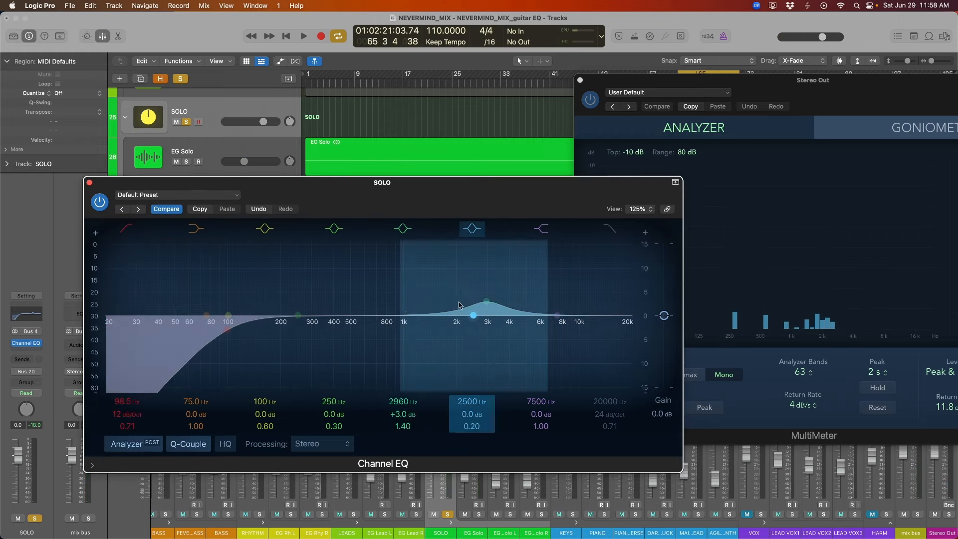
{"action": "left_click_drag", "start_coordinate": [487, 303], "coordinate": [486, 302]}
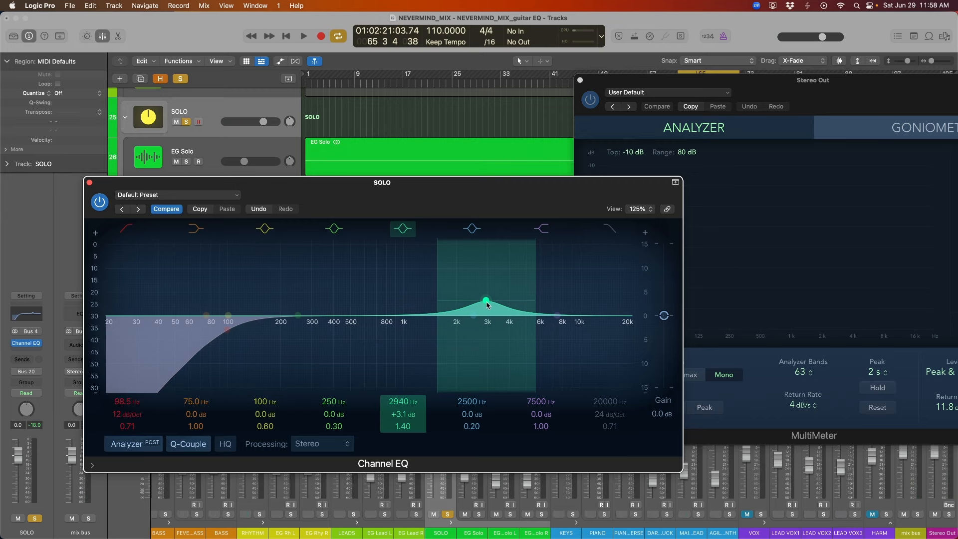
{"action": "key", "text": "space"}
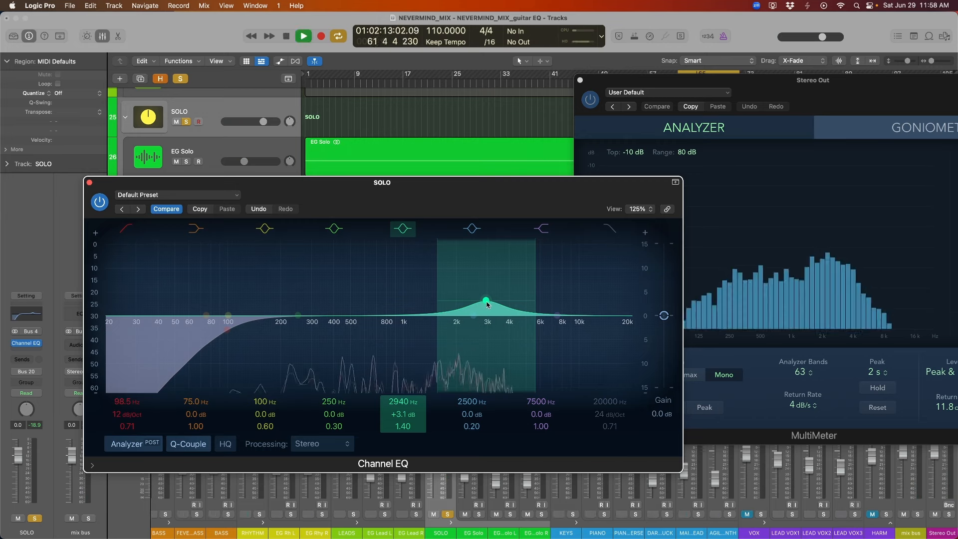
{"action": "mouse_move", "coordinate": [488, 303]}
{"action": "left_mouse_down"}
{"action": "mouse_move", "coordinate": [432, 298]}
{"action": "mouse_move", "coordinate": [488, 307]}
{"action": "left_mouse_up"}
{"action": "key", "text": "space"}
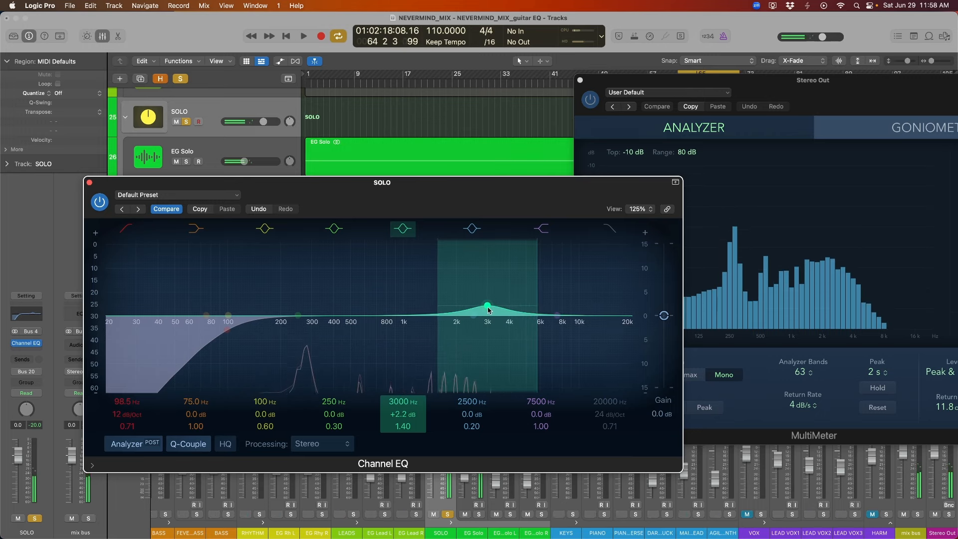
- Cut 2.1 dB at 2280 Hz with a Q of 2.00 on the SOLO bus, check it in playback and close the EQ
{"action": "left_click_drag", "start_coordinate": [298, 316], "coordinate": [466, 334]}
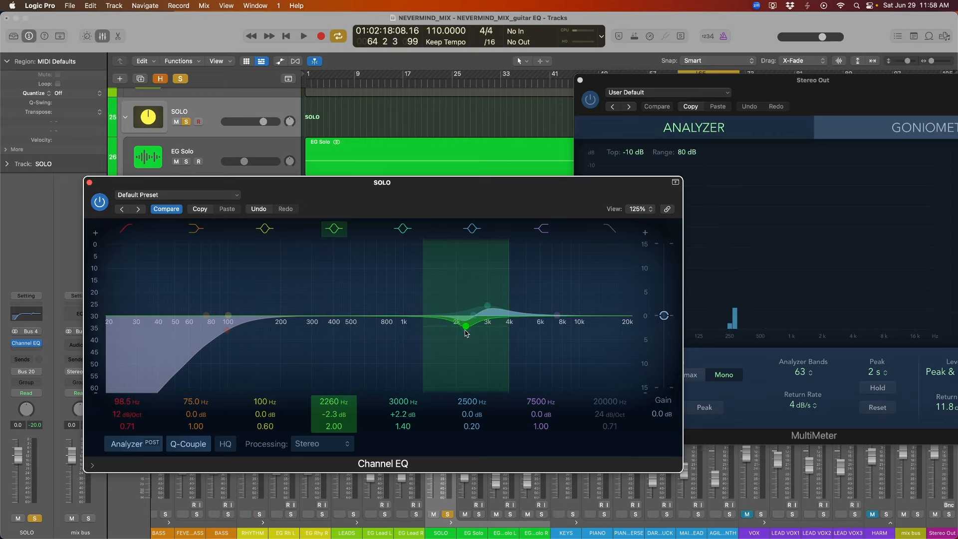
{"action": "left_click_drag", "start_coordinate": [467, 333], "coordinate": [468, 332]}
{"action": "key", "text": "space"}
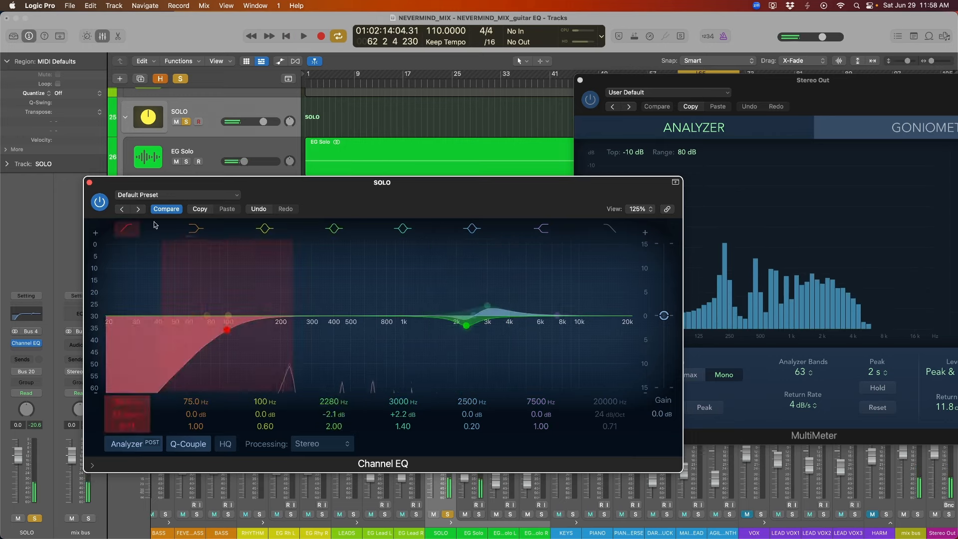
{"action": "left_click", "coordinate": [89, 183]}
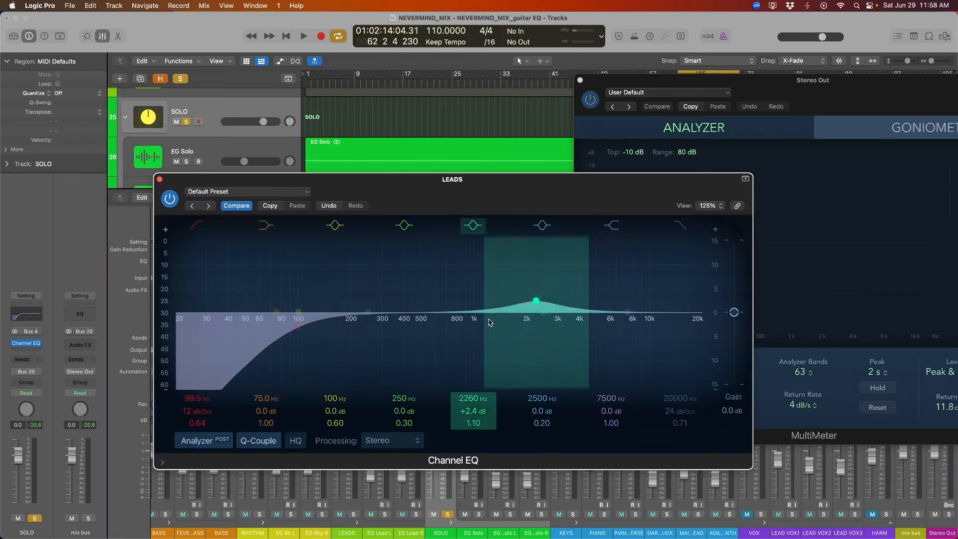
- Cut 2.0 dB at 2940 Hz with a Q of 1.70 in the LEADS Channel EQ and close it
{"action": "mouse_move", "coordinate": [552, 321]}
{"action": "left_mouse_down"}
{"action": "mouse_move", "coordinate": [578, 316]}
{"action": "mouse_move", "coordinate": [563, 332]}
{"action": "left_mouse_up"}
{"action": "scroll", "coordinate": [564, 326], "scroll_direction": "up", "scroll_amount": 2}
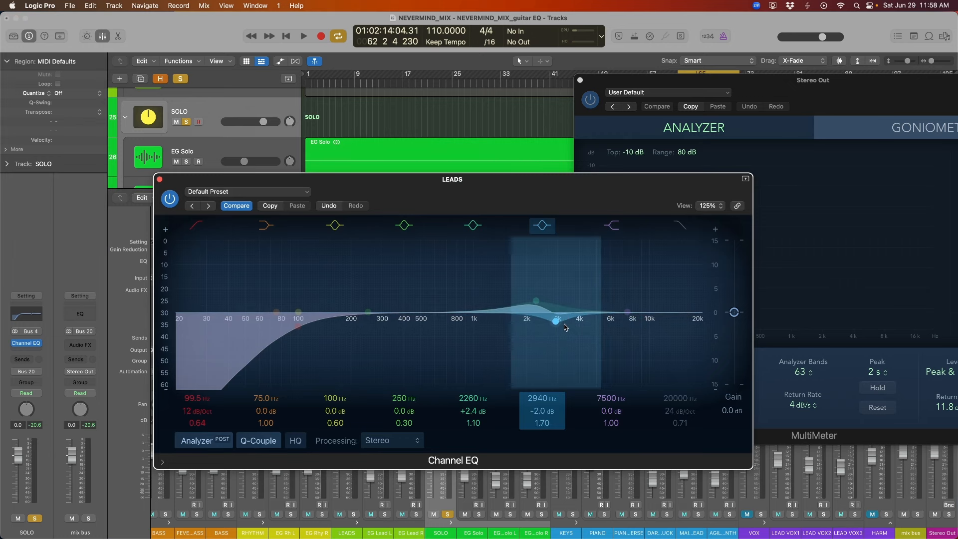
{"action": "left_click_drag", "start_coordinate": [519, 179], "coordinate": [498, 176]}
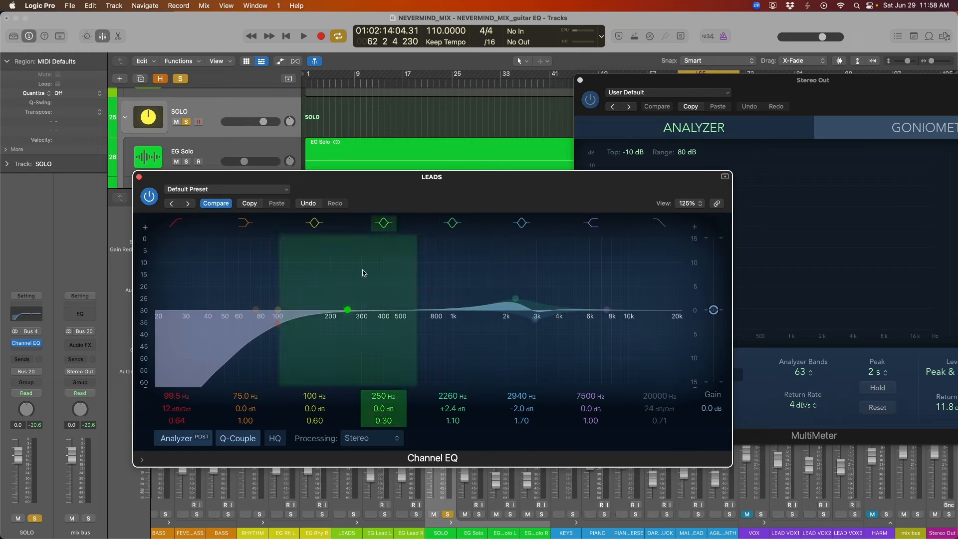
{"action": "left_click", "coordinate": [140, 177]}
- Play the LEADS and SOLO buses together and compare the sound with and without EQ
{"action": "key", "text": "space"}
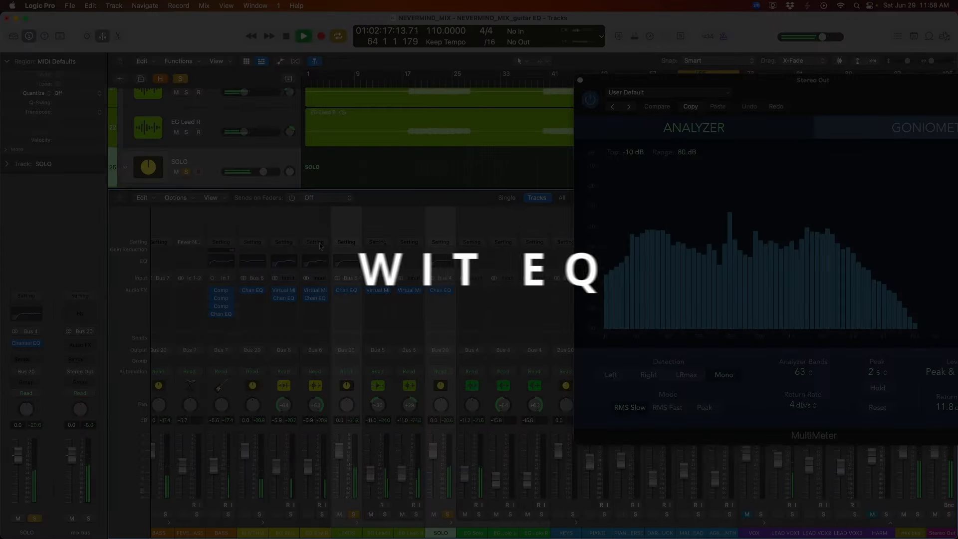
{"action": "left_click", "coordinate": [338, 292]}
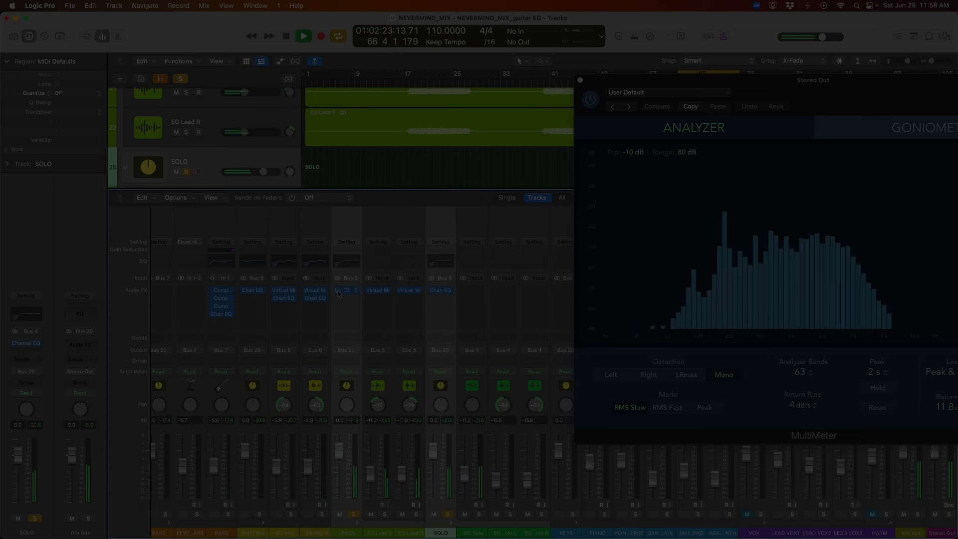
{"action": "key", "text": "space"}
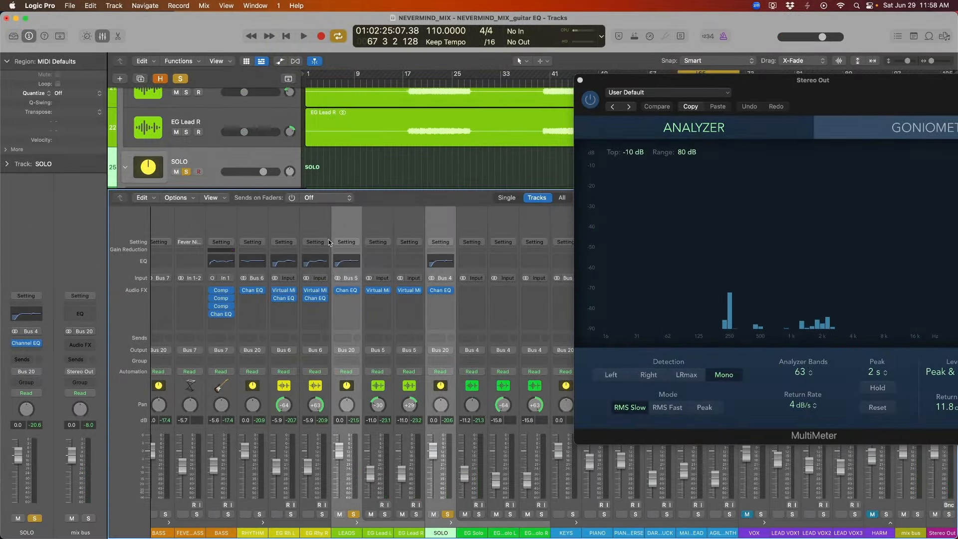
- Open the RHYTHM bus Channel EQ, add a bell boost of about 4 dB near 2.2 kHz, and move its window aside
{"action": "scroll", "coordinate": [508, 260], "scroll_direction": "left", "scroll_amount": 3}
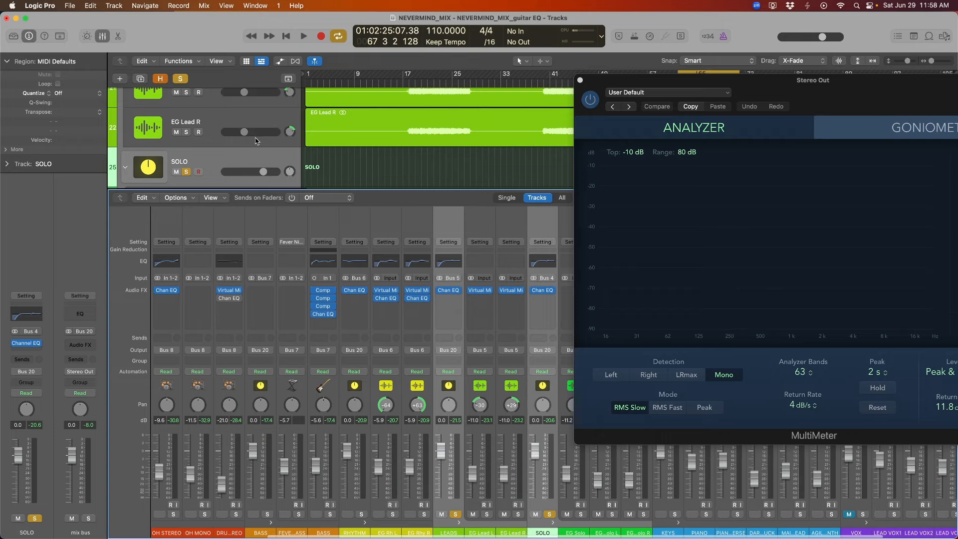
{"action": "scroll", "coordinate": [255, 140], "scroll_direction": "up", "scroll_amount": 5}
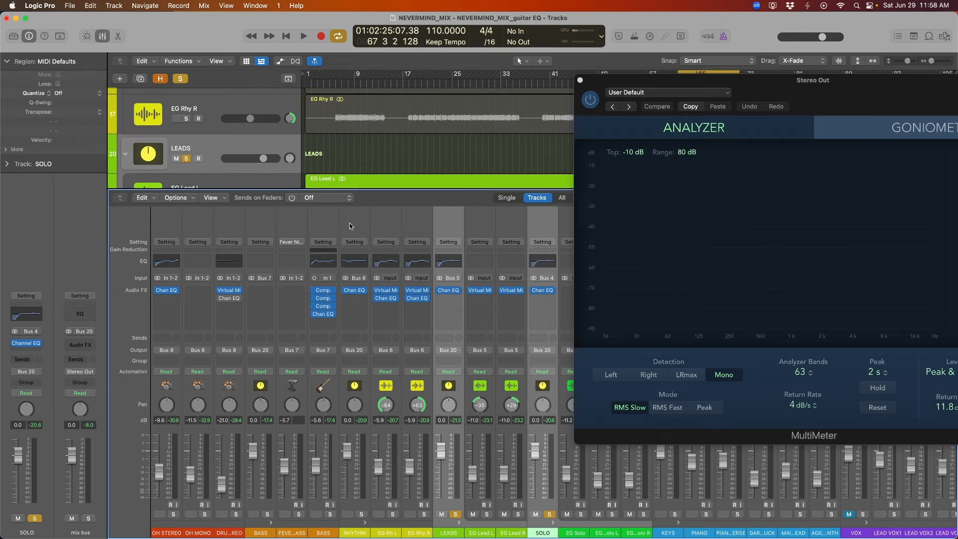
{"action": "left_click", "coordinate": [356, 261]}
{"action": "left_click_drag", "start_coordinate": [581, 145], "coordinate": [386, 236]}
{"action": "left_click_drag", "start_coordinate": [373, 346], "coordinate": [432, 317]}
{"action": "left_click_drag", "start_coordinate": [443, 232], "coordinate": [742, 376]}
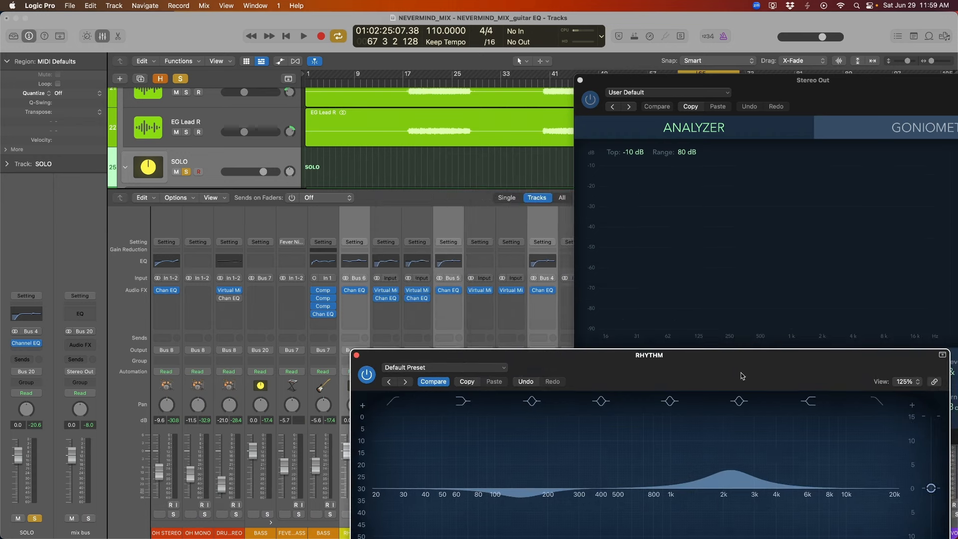
- Open the EG Rh L Channel EQ and reshape its 2000 Hz boost to +5.6 dB at 1670 Hz with a Q of 0.93
{"action": "left_click", "coordinate": [447, 289]}
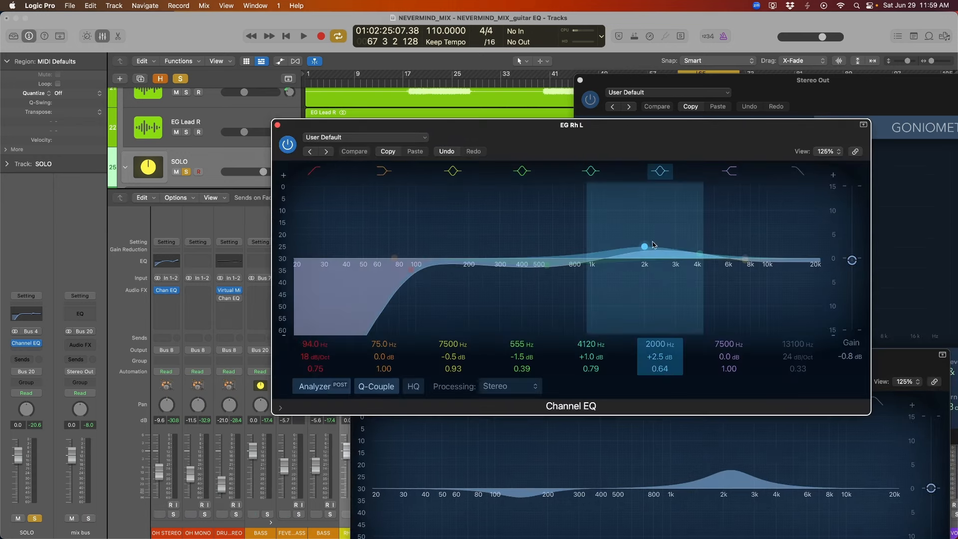
{"action": "left_click_drag", "start_coordinate": [646, 247], "coordinate": [630, 242]}
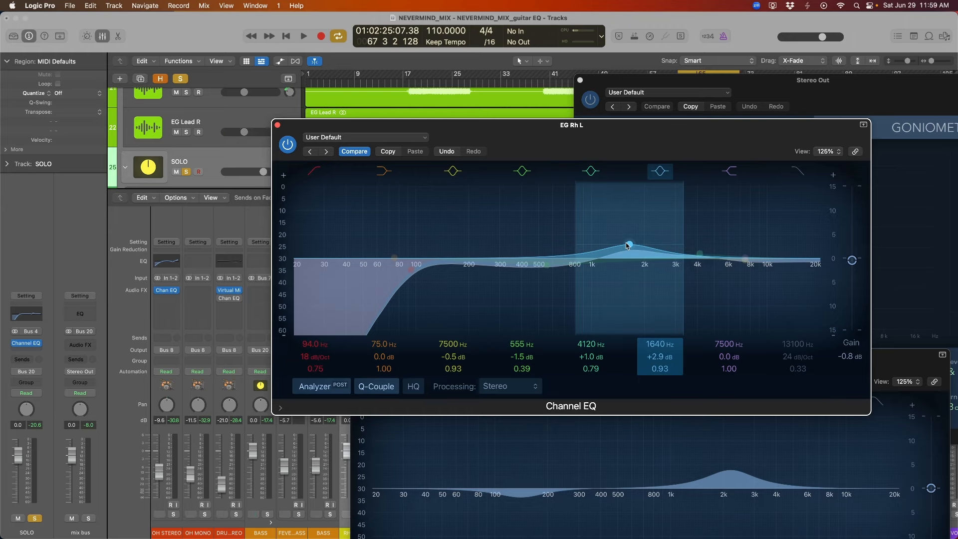
{"action": "key", "text": "space"}
{"action": "left_click_drag", "start_coordinate": [623, 143], "coordinate": [529, 125]}
{"action": "mouse_move", "coordinate": [535, 224]}
{"action": "left_mouse_down"}
{"action": "mouse_move", "coordinate": [514, 205]}
{"action": "mouse_move", "coordinate": [539, 219]}
{"action": "left_mouse_up"}
{"action": "key", "text": "space"}
- Solo the RHYTHM bus and, during playback, set the EG Rh L midrange boost to +3.0 dB at 1520 Hz
{"action": "mouse_move", "coordinate": [523, 123]}
{"action": "left_mouse_down"}
{"action": "mouse_move", "coordinate": [681, 126]}
{"action": "mouse_move", "coordinate": [531, 131]}
{"action": "left_mouse_up"}
{"action": "key", "text": "s"}
{"action": "key", "text": "space"}
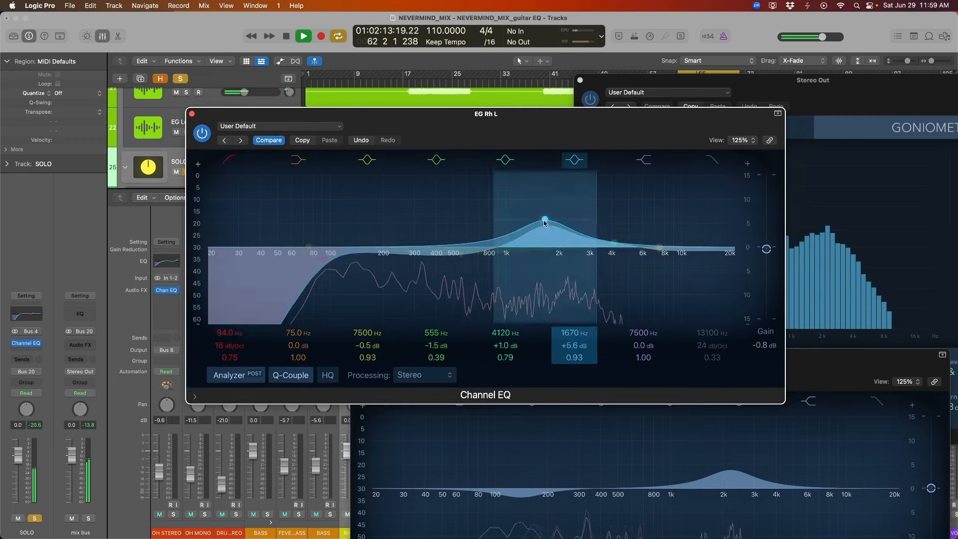
{"action": "mouse_move", "coordinate": [544, 222]}
{"action": "left_mouse_down"}
{"action": "mouse_move", "coordinate": [492, 195]}
{"action": "mouse_move", "coordinate": [541, 200]}
{"action": "mouse_move", "coordinate": [548, 185]}
{"action": "mouse_move", "coordinate": [564, 186]}
{"action": "mouse_move", "coordinate": [540, 188]}
{"action": "mouse_move", "coordinate": [539, 240]}
{"action": "left_mouse_up"}
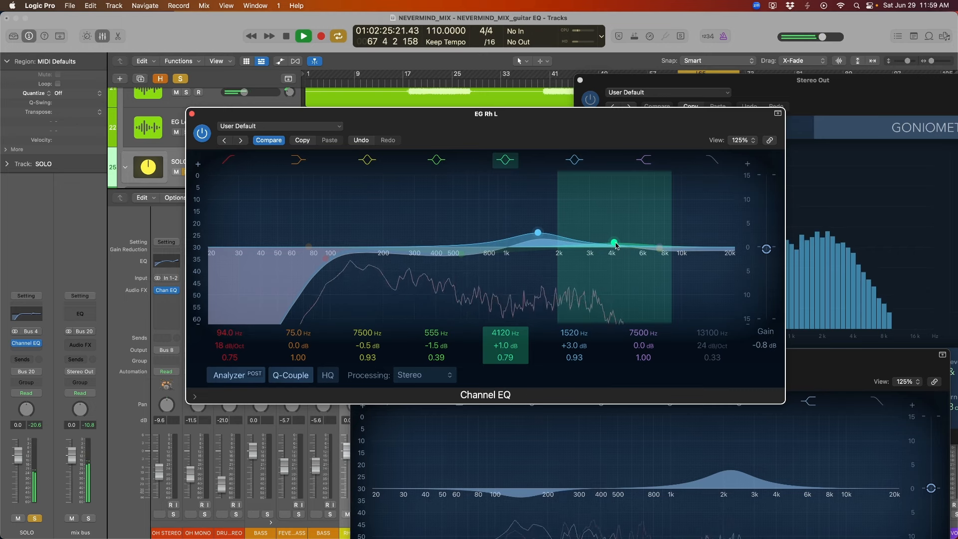
- Set the 4120 Hz band of the EG Rh L EQ to +1.4 dB at 4520 Hz, stop playback and close the EQ
{"action": "left_click_drag", "start_coordinate": [620, 245], "coordinate": [630, 243]}
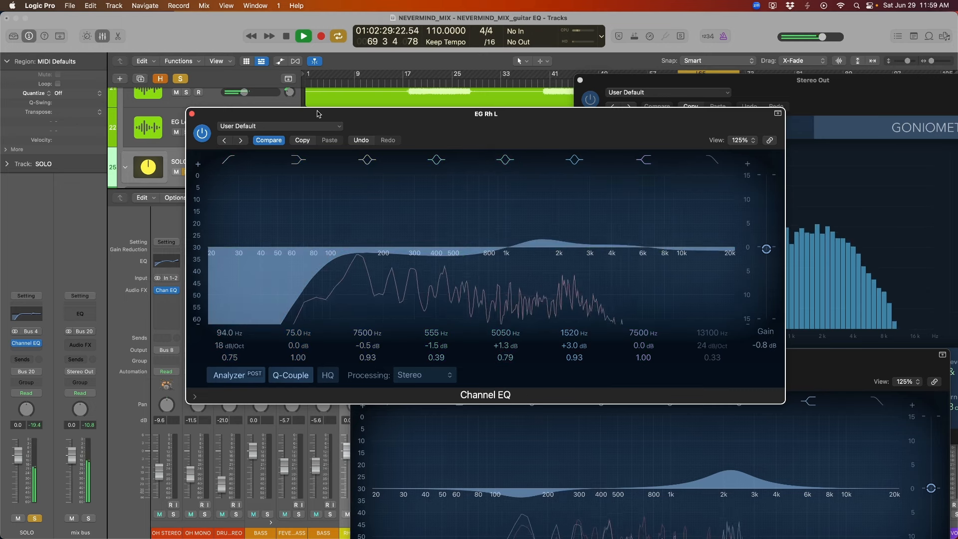
{"action": "left_click_drag", "start_coordinate": [629, 241], "coordinate": [621, 240]}
{"action": "key", "text": "space"}
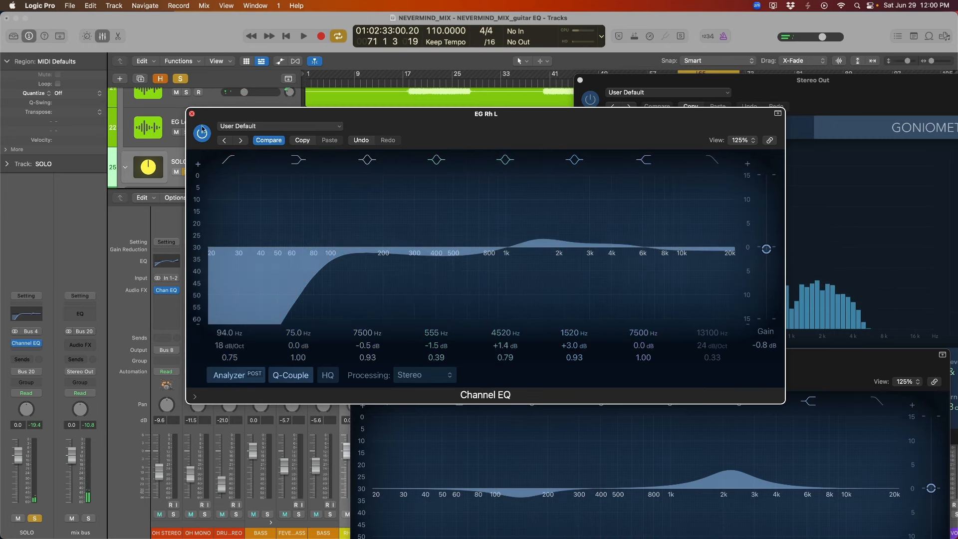
{"action": "left_click", "coordinate": [192, 113]}
{"action": "left_click_drag", "start_coordinate": [613, 373], "coordinate": [661, 339]}
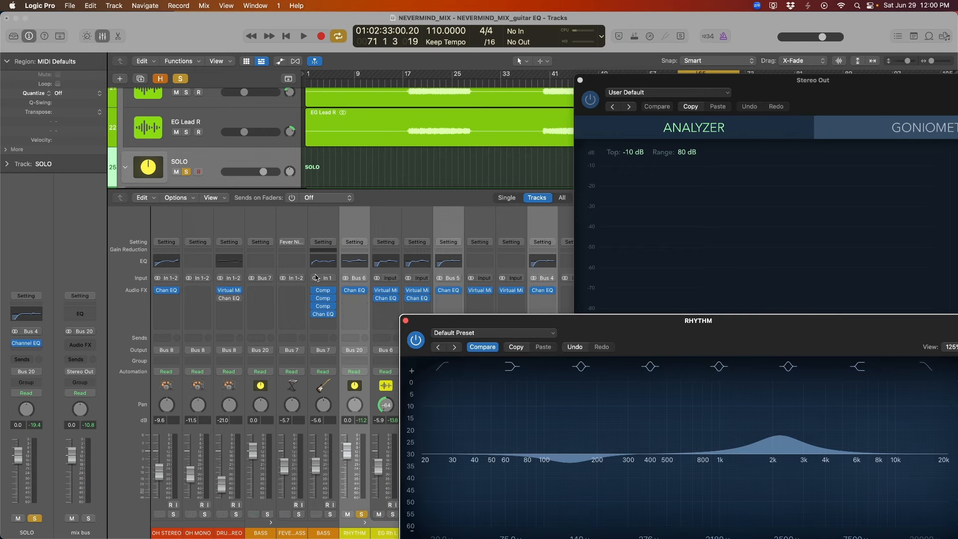
- Open the RHYTHM bus Channel EQ and, during playback, set -1.3 dB at 2560 Hz and move the 276 Hz band to +1.6 dB at 1540 Hz
{"action": "left_click", "coordinate": [358, 262]}
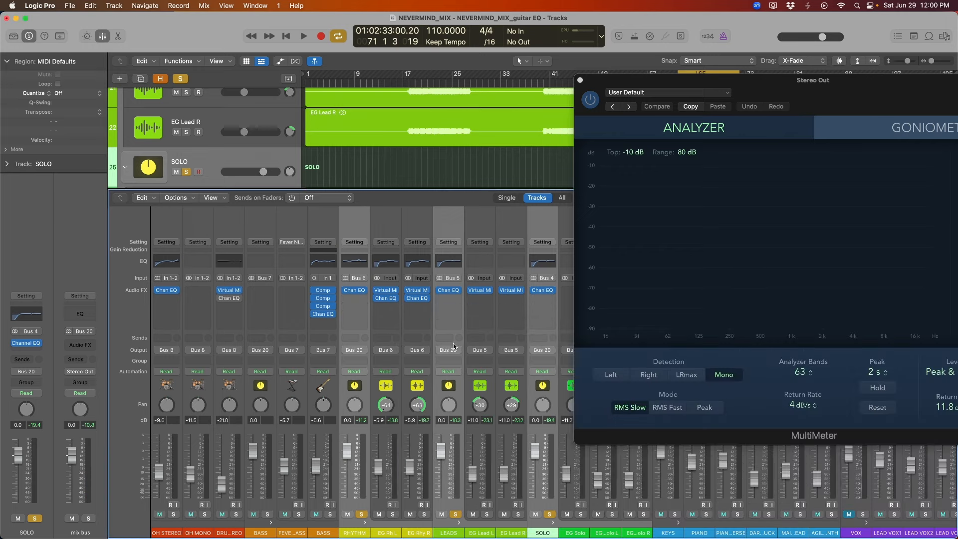
{"action": "left_click", "coordinate": [355, 291]}
{"action": "left_click_drag", "start_coordinate": [478, 321], "coordinate": [510, 339]}
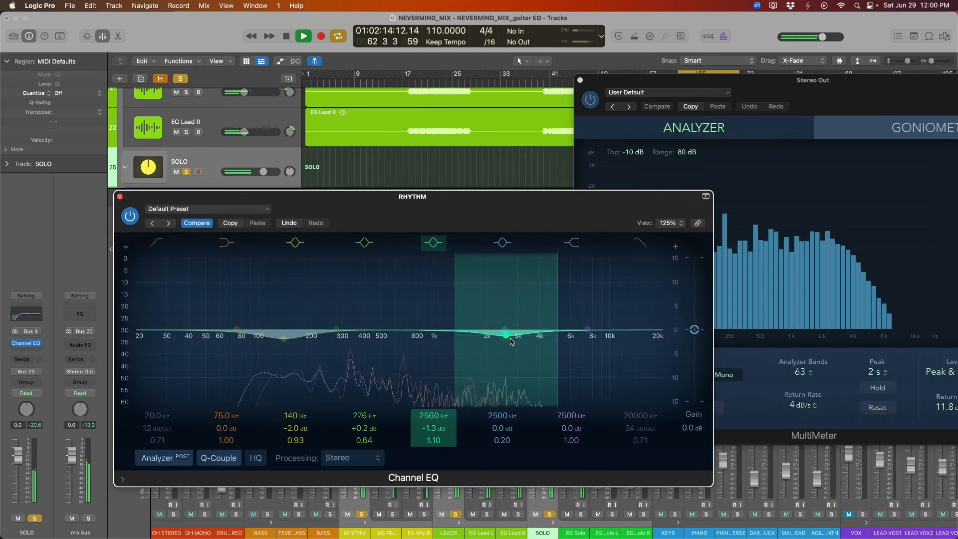
{"action": "left_click_drag", "start_coordinate": [335, 328], "coordinate": [467, 322]}
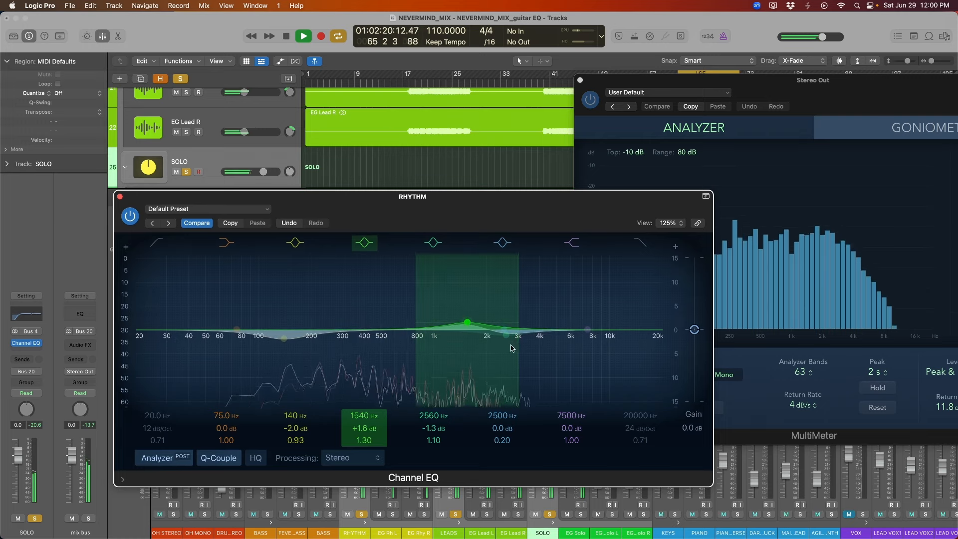
- Stop playback, set the RHYTHM EQ's upper-mid cut to -2.4 dB at 2640 Hz with Q 0.88, and its midrange boost to +3.1 dB at 1600 Hz
{"action": "key", "text": "space"}
{"action": "left_click_drag", "start_coordinate": [531, 348], "coordinate": [507, 345]}
{"action": "scroll", "coordinate": [524, 348], "scroll_direction": "down", "scroll_amount": 1}
{"action": "left_click_drag", "start_coordinate": [495, 219], "coordinate": [500, 197]}
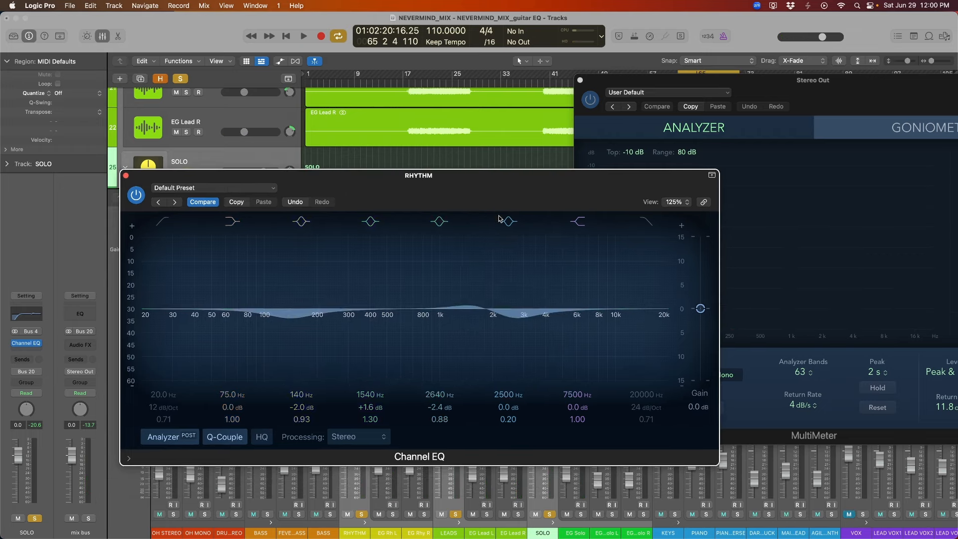
{"action": "left_click_drag", "start_coordinate": [455, 291], "coordinate": [454, 283]}
{"action": "mouse_move", "coordinate": [513, 188]}
{"action": "left_mouse_down"}
{"action": "mouse_move", "coordinate": [505, 126]}
{"action": "mouse_move", "coordinate": [507, 185]}
{"action": "left_mouse_up"}
- Play the mix and compare the RHYTHM bus with its Channel EQ bypassed and active
{"action": "key", "text": "space"}
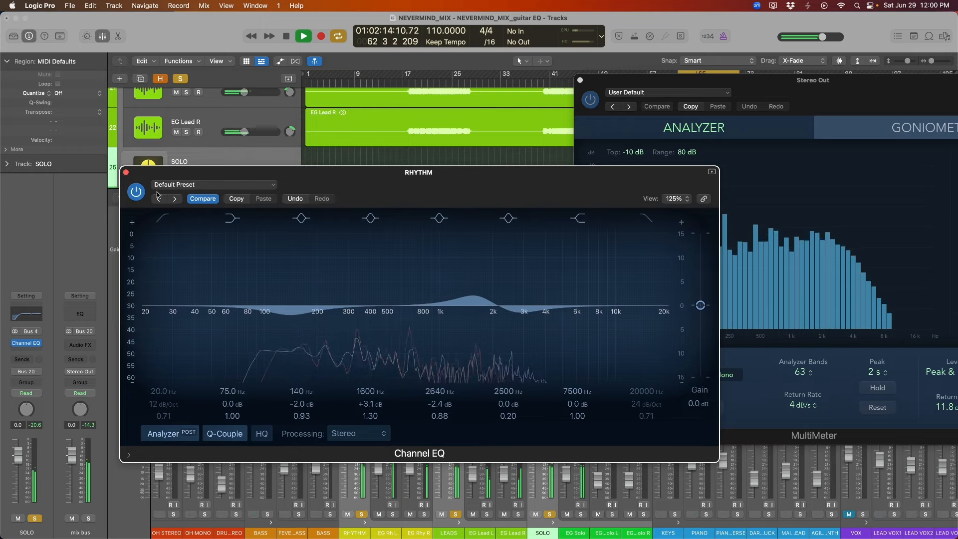
{"action": "left_click", "coordinate": [135, 192]}
{"action": "left_click_drag", "start_coordinate": [133, 197], "coordinate": [90, 184]}
{"action": "left_click", "coordinate": [133, 192]}
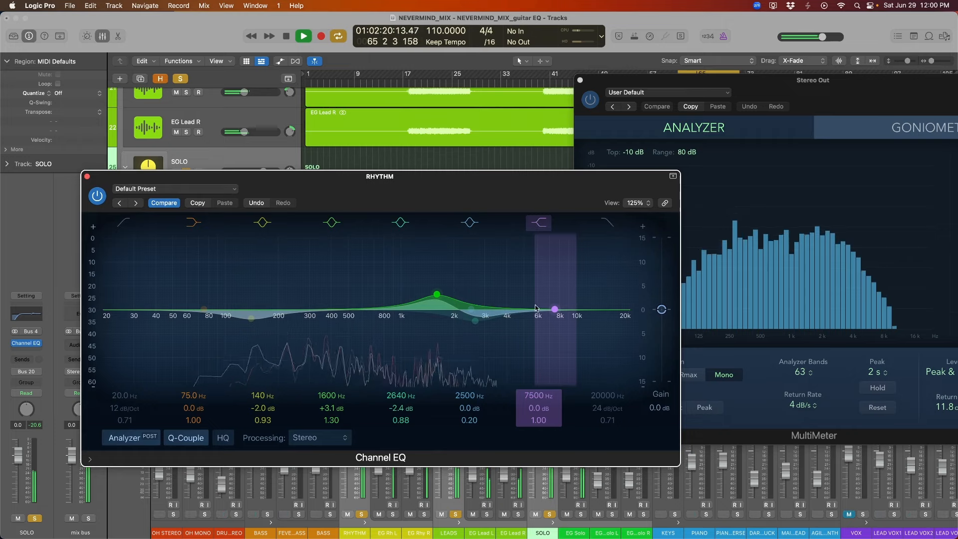
- Set the RHYTHM EQ's high shelf to +1.2 dB at 4040 Hz and compare the EQ bypassed and active during playback
{"action": "left_click_drag", "start_coordinate": [535, 307], "coordinate": [502, 300]}
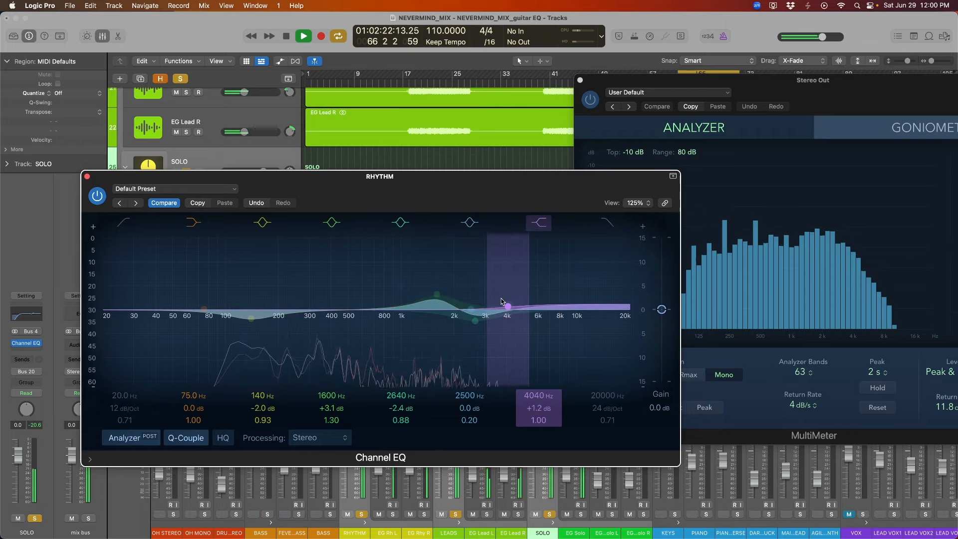
{"action": "left_click_drag", "start_coordinate": [400, 184], "coordinate": [387, 174]}
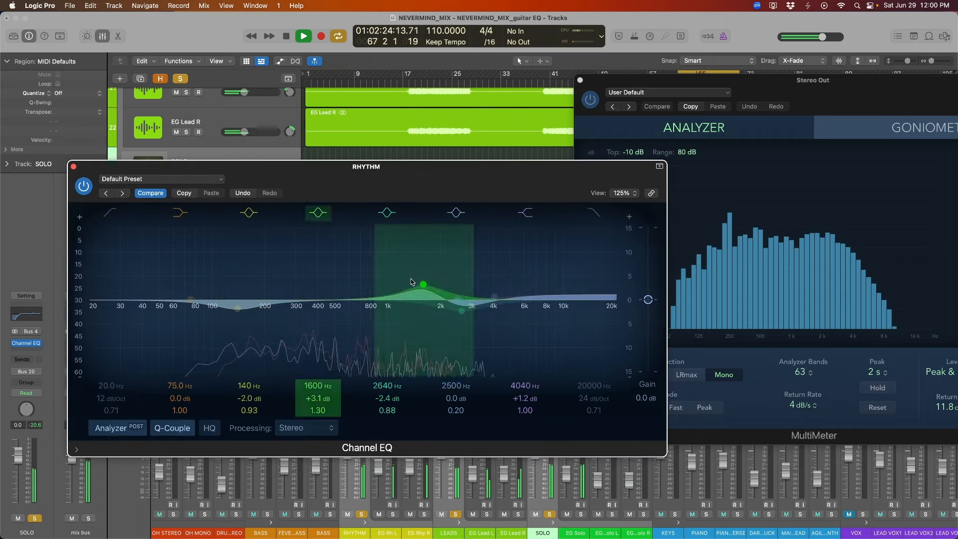
{"action": "left_click", "coordinate": [83, 186]}
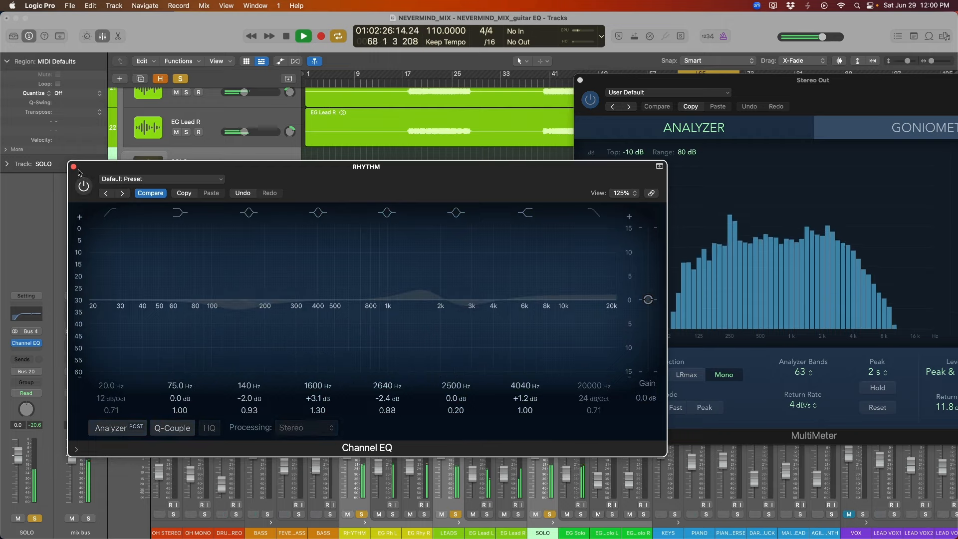
{"action": "left_click", "coordinate": [83, 185]}
- Close the RHYTHM EQ and MultiMeter windows, and compare the soloed RHYTHM, LEADS and SOLO buses with their Channel EQs bypassed and active
{"action": "left_click", "coordinate": [73, 166]}
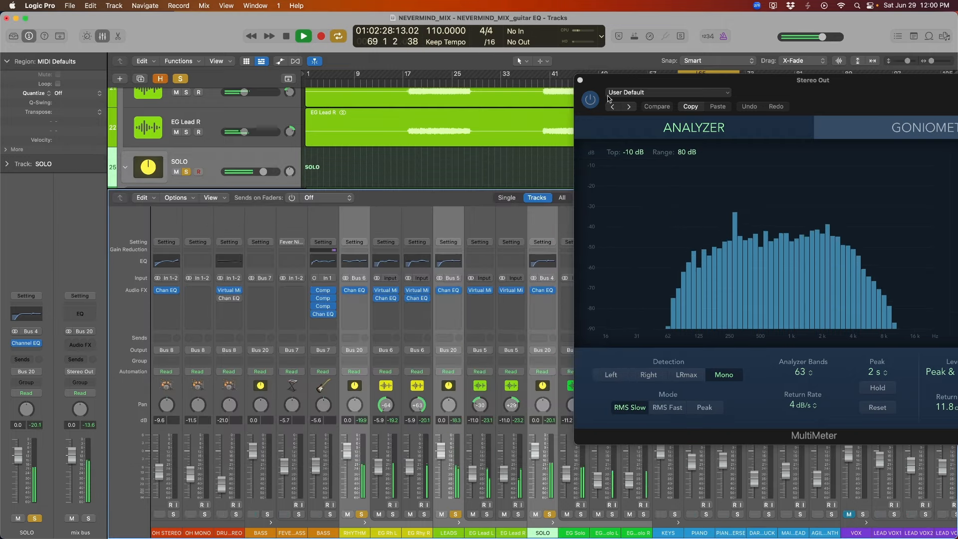
{"action": "left_click", "coordinate": [581, 81]}
{"action": "key", "text": "space"}
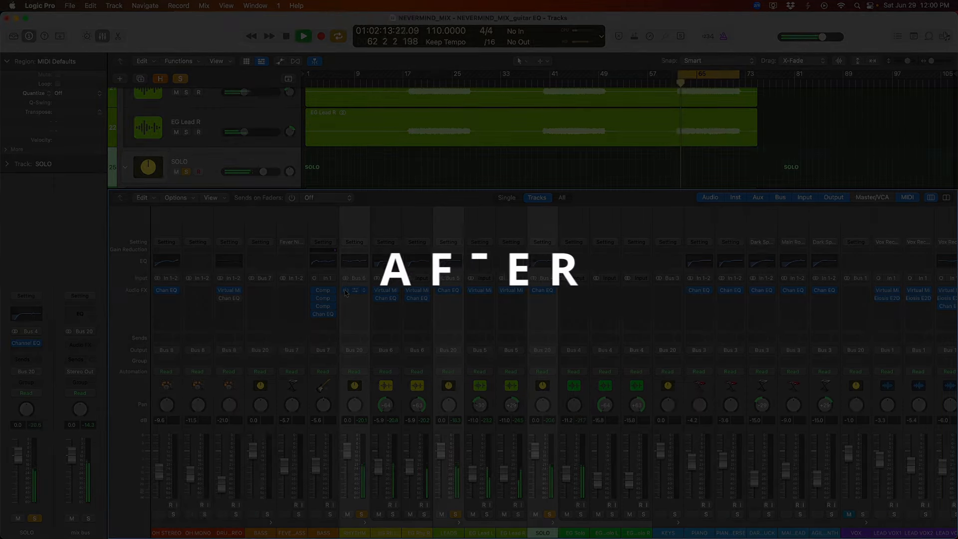
{"action": "left_click", "coordinate": [346, 290]}
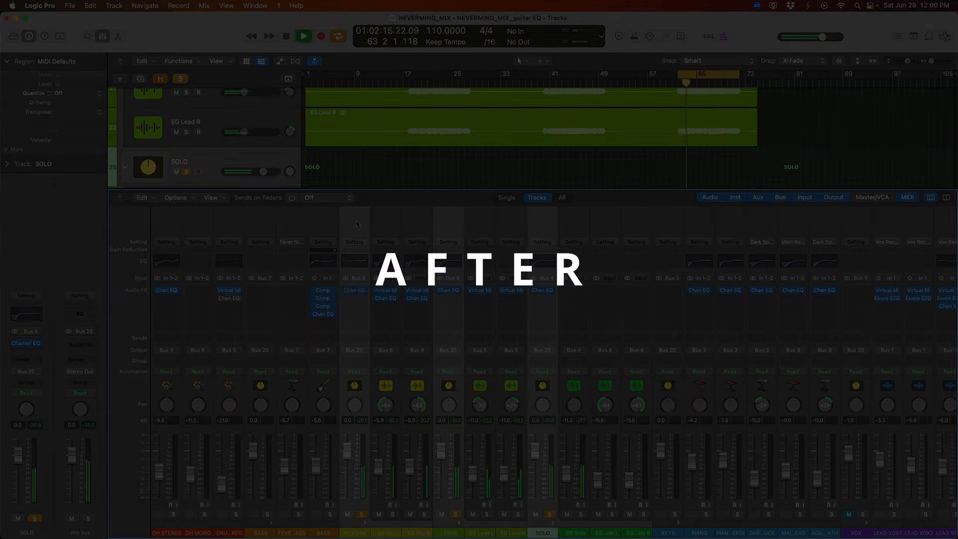
{"action": "key", "text": "space"}
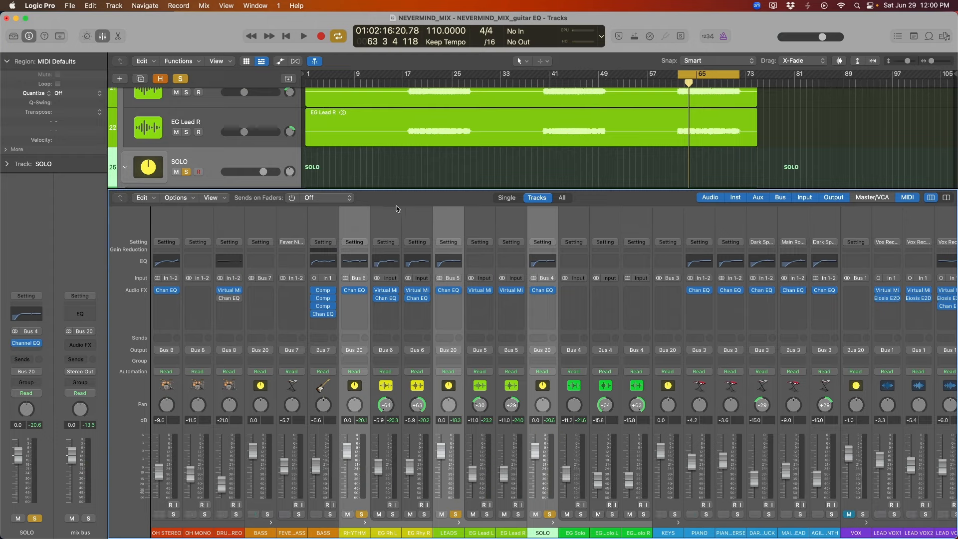
- Select the RHYTHM, LEADS and SOLO buses and bypass their Channel EQs, along with those on EG Rh L and EG Rhy R, for a full-mix comparison
{"action": "left_click", "coordinate": [445, 223]}
{"action": "left_click", "coordinate": [449, 261]}
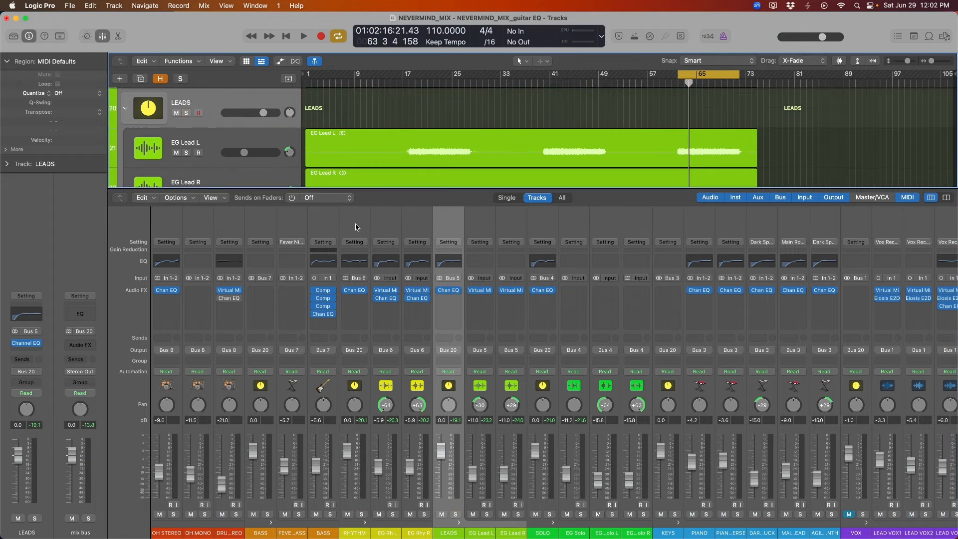
{"action": "left_click", "coordinate": [357, 228]}
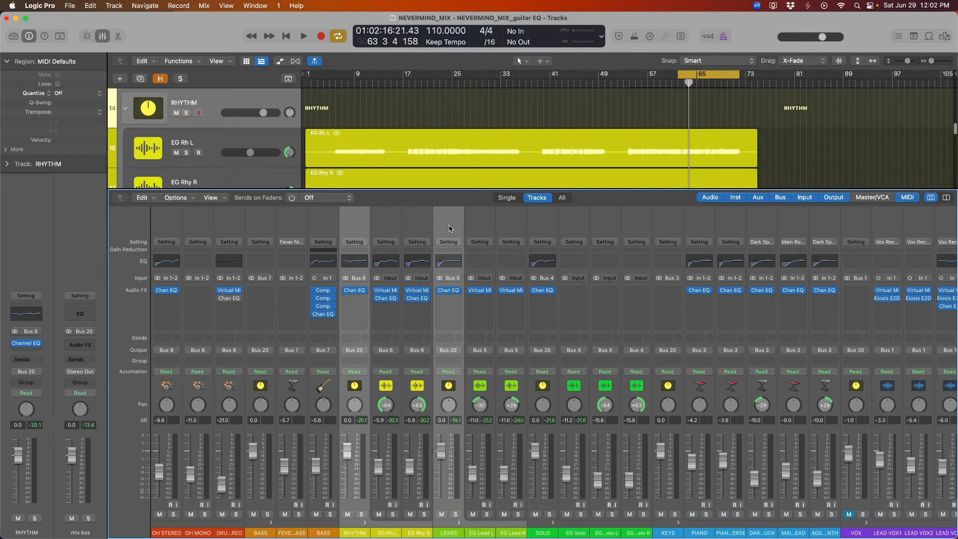
{"action": "left_click", "coordinate": [544, 228], "text": "shift"}
{"action": "left_click", "coordinate": [348, 290]}
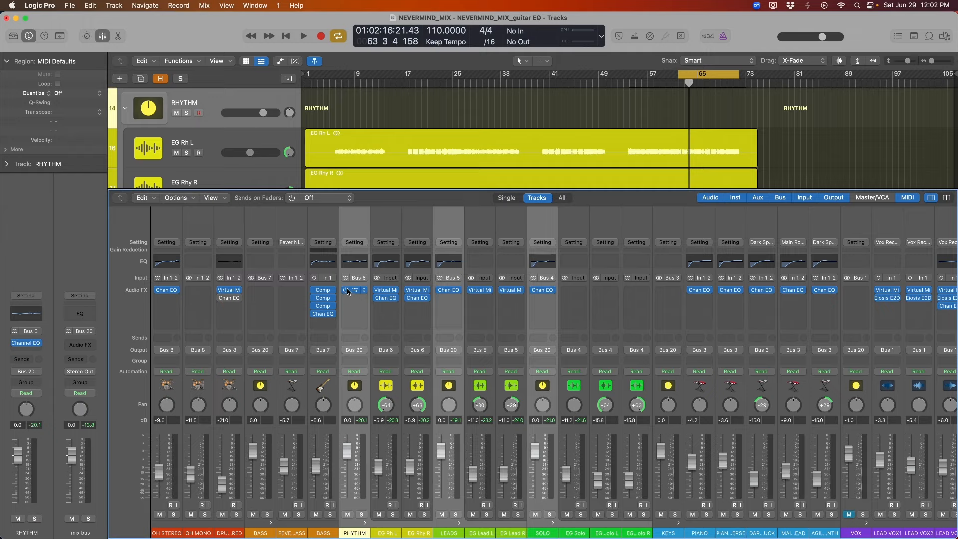
{"action": "left_click", "coordinate": [377, 298]}
{"action": "left_click", "coordinate": [408, 298]}
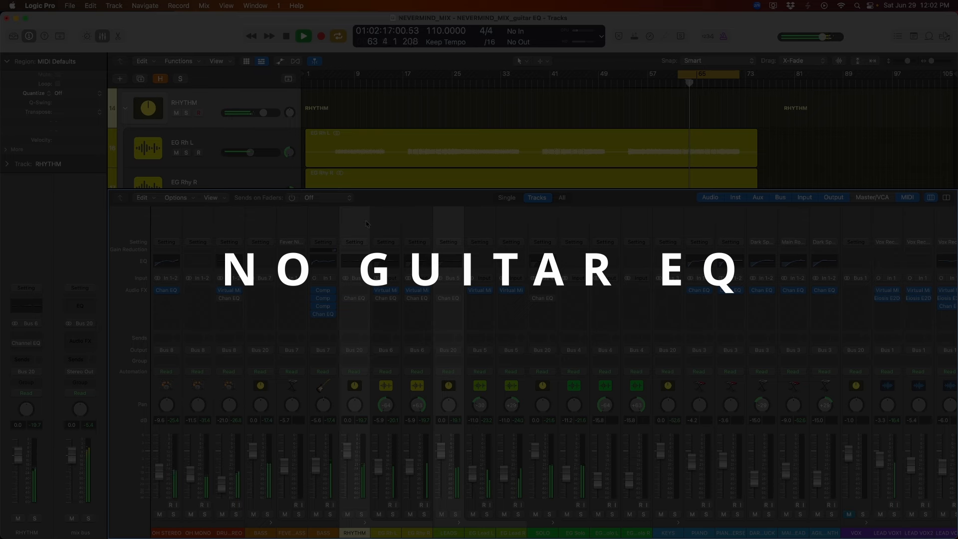
- Reactivate the guitar Channel EQs across the RHYTHM through SOLO strips during playback, stop, and hide the mixer
{"action": "left_click_drag", "start_coordinate": [366, 224], "coordinate": [541, 224]}
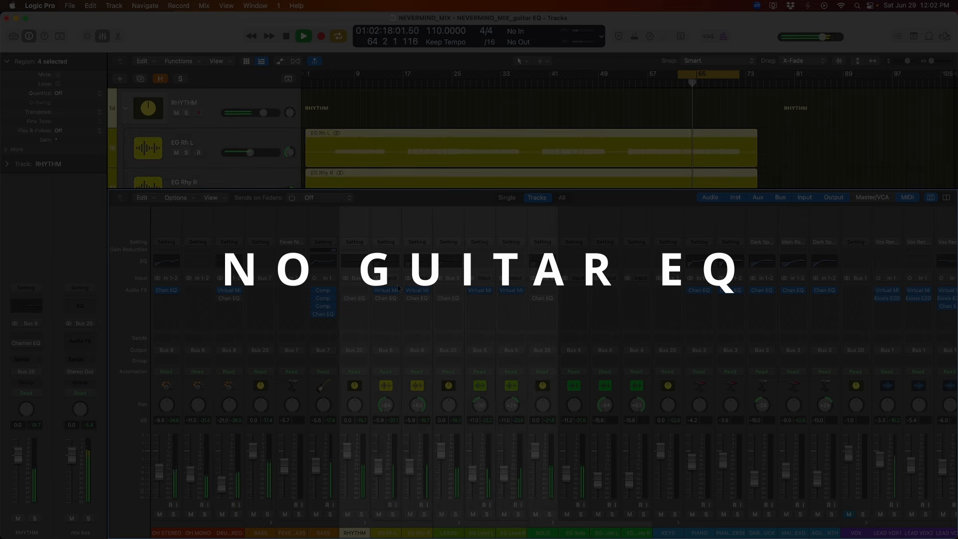
{"action": "left_click", "coordinate": [346, 301]}
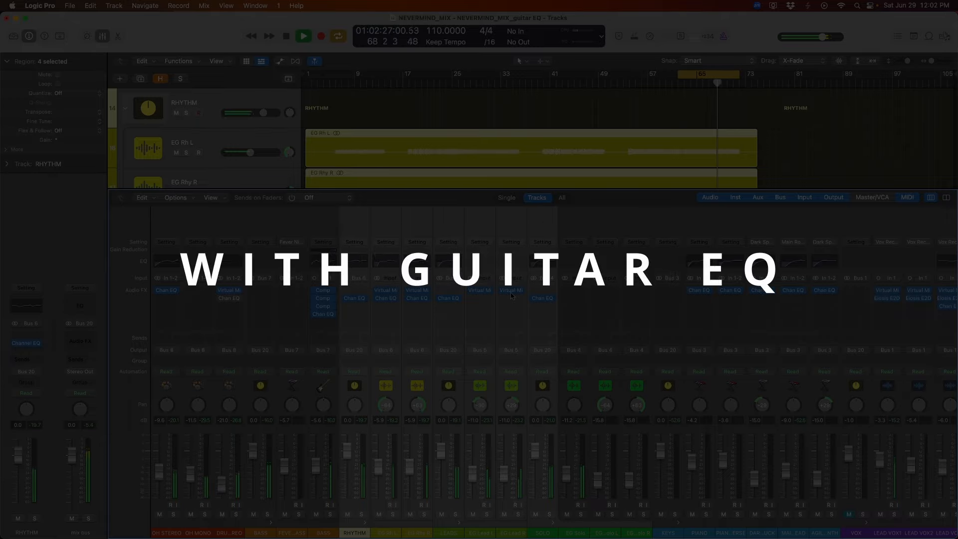
{"action": "key", "text": "space"}
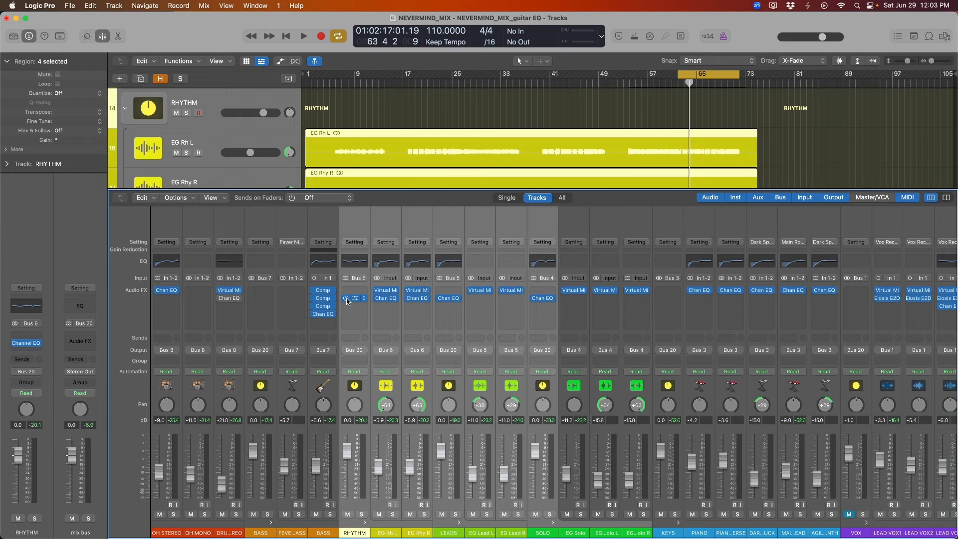
{"action": "left_click", "coordinate": [357, 215]}
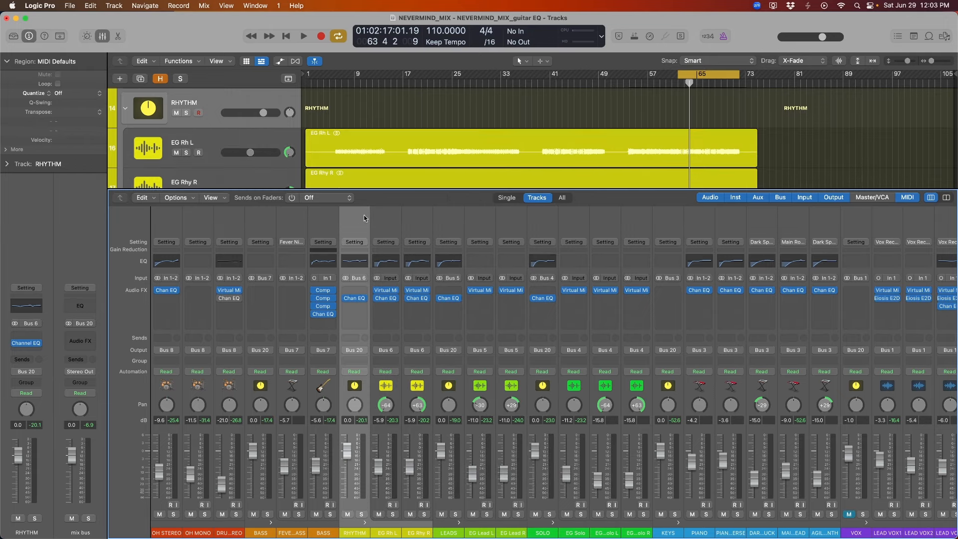
{"action": "left_click", "coordinate": [103, 36]}
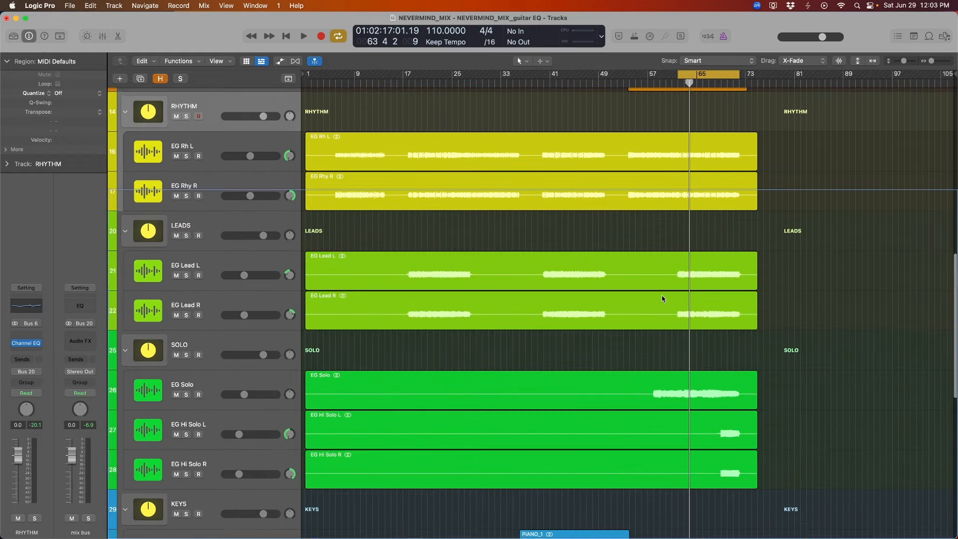